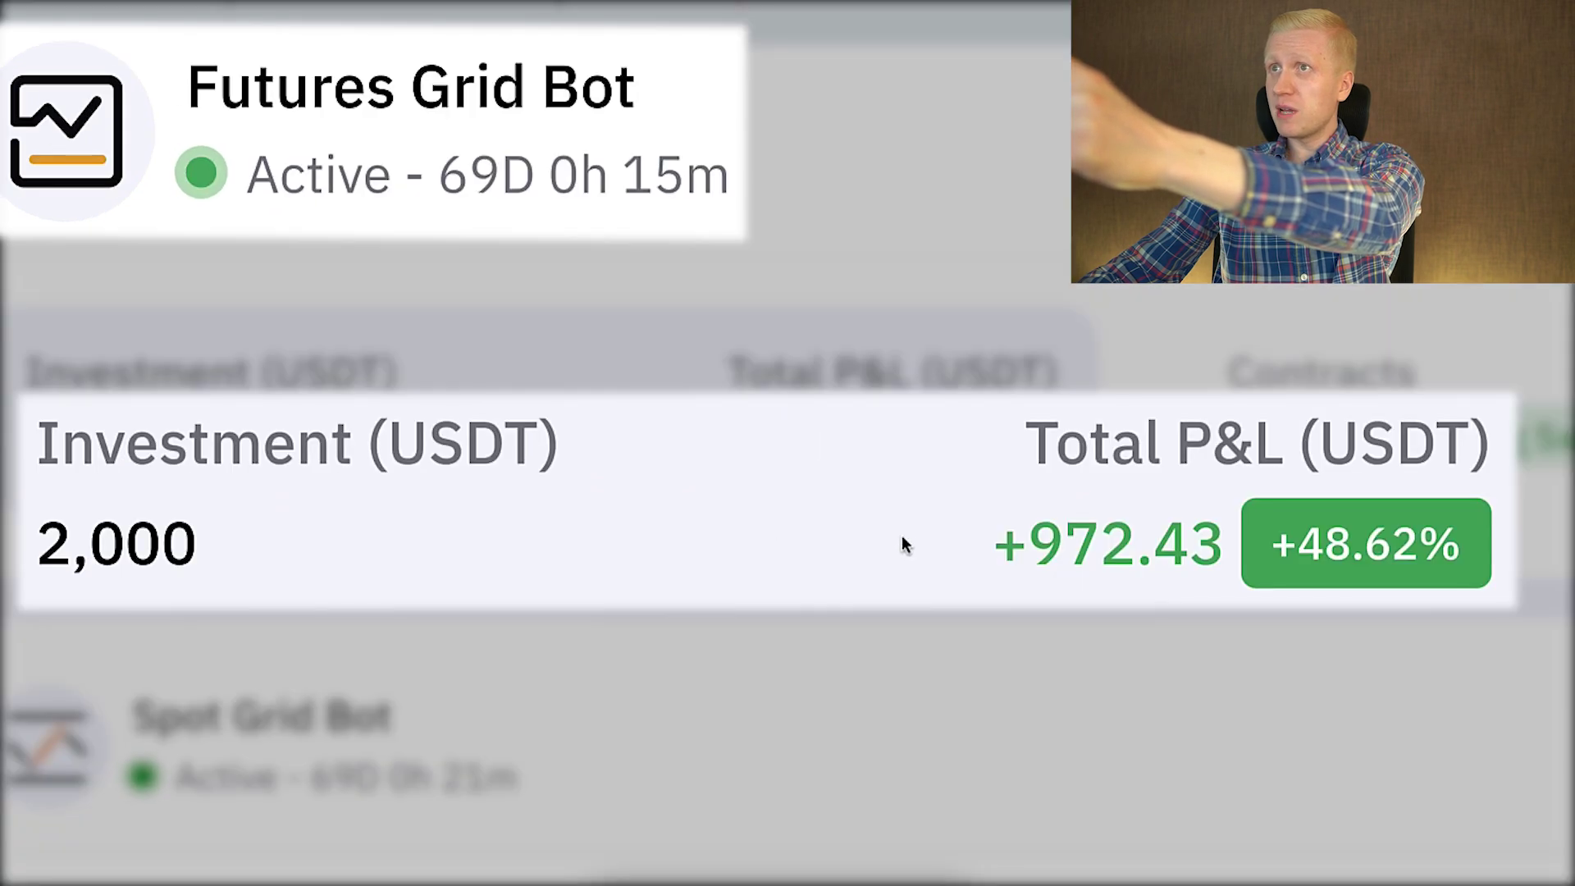
{"action": "left_click_drag", "start_coordinate": [992, 546], "coordinate": [1083, 545]}
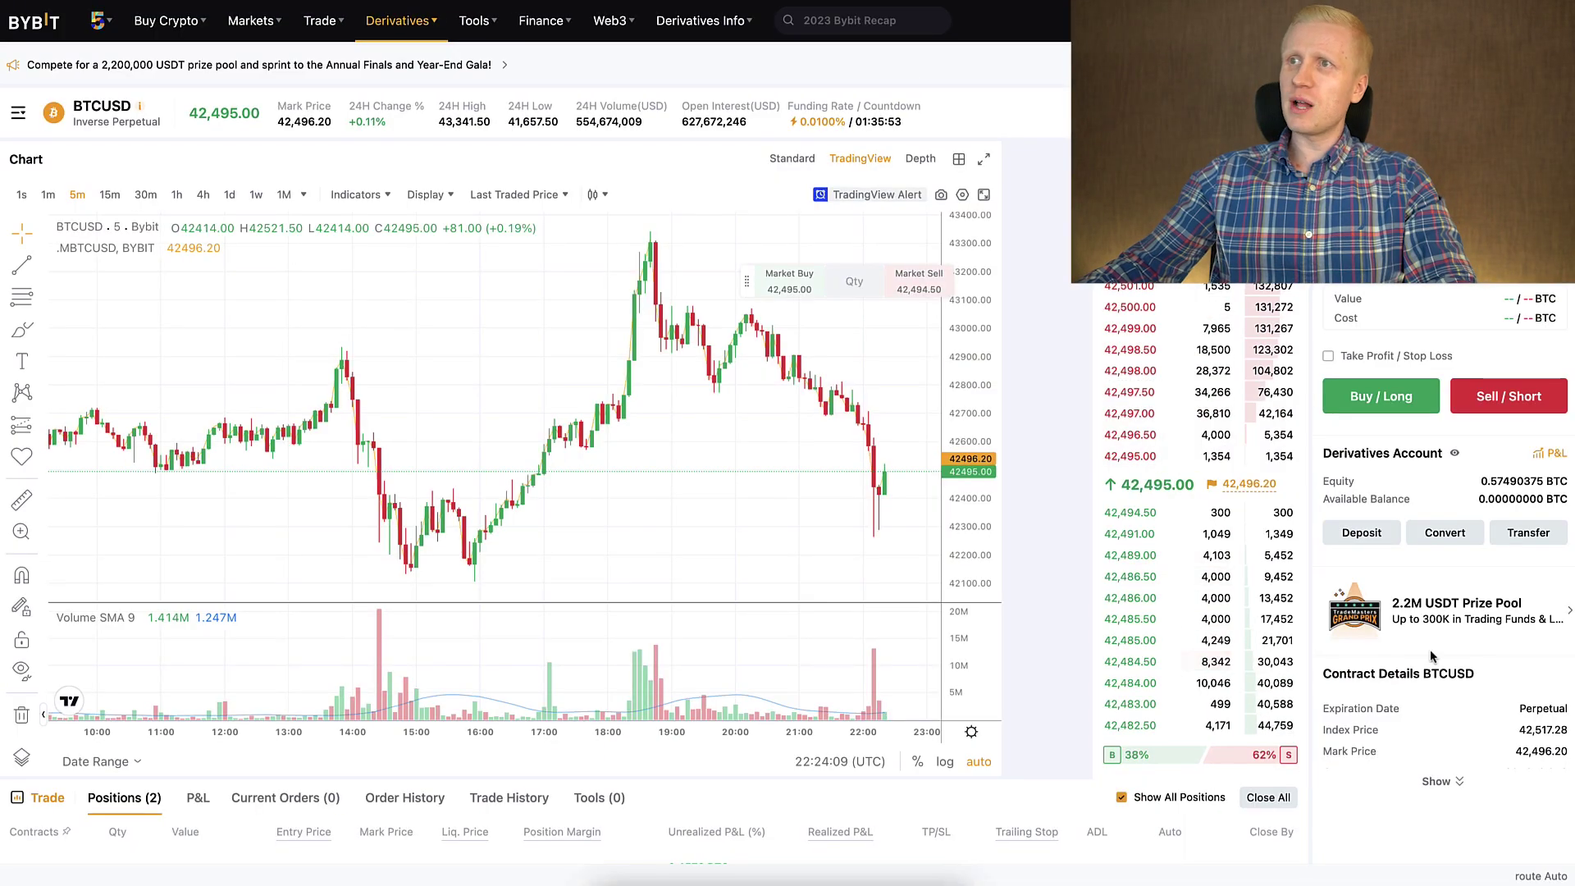
{"action": "scroll", "coordinate": [1430, 649], "scroll_direction": "down", "scroll_amount": 3}
{"action": "mouse_move", "coordinate": [709, 625]}
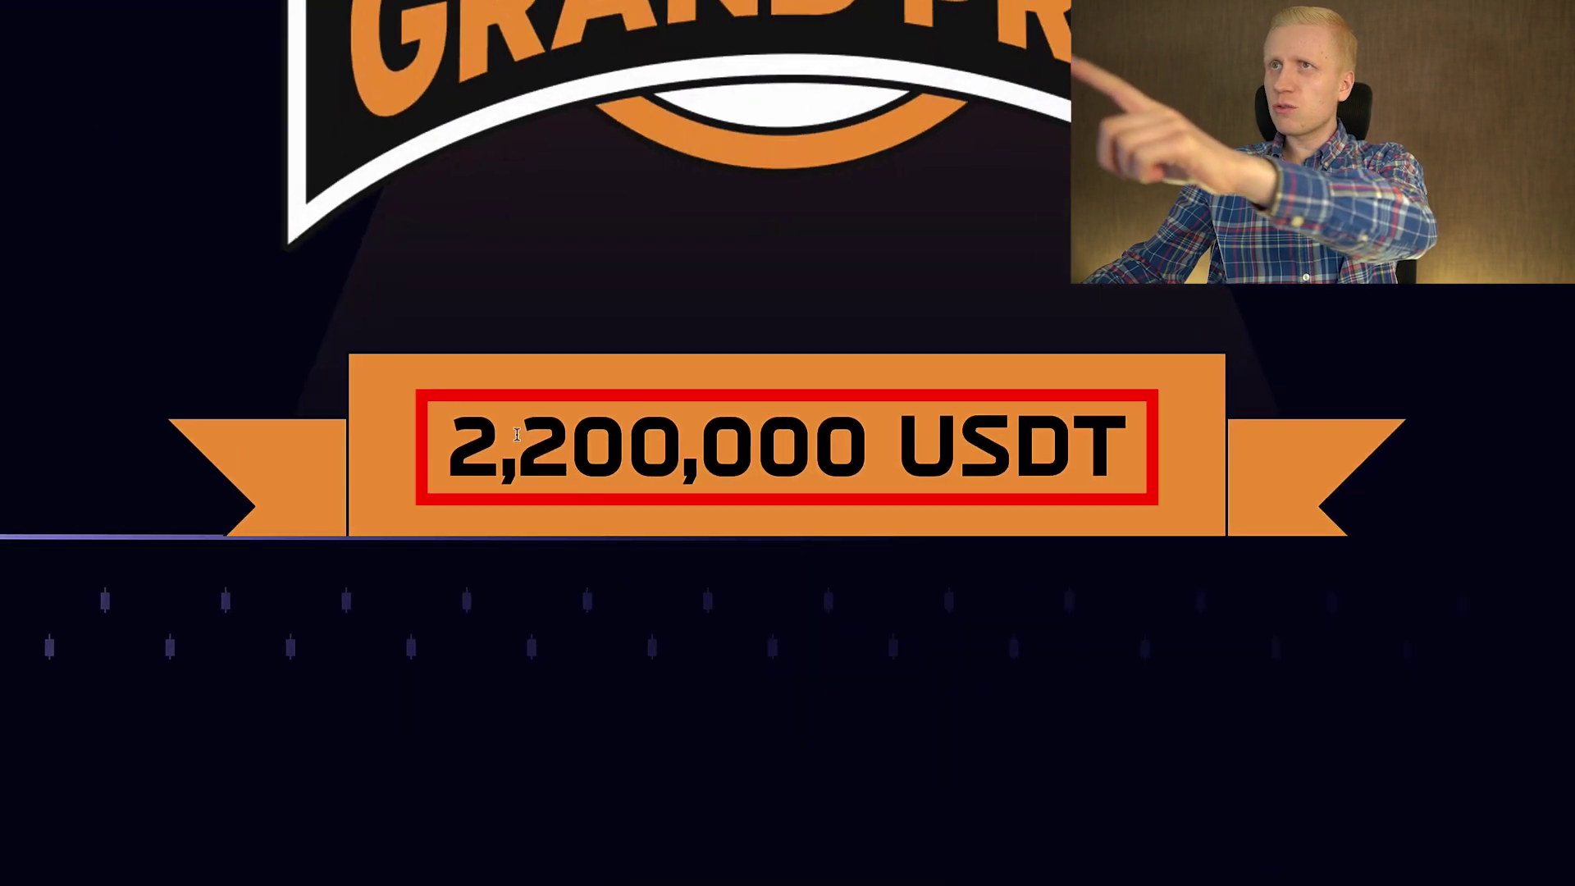
Review the TradeMasters Grand Prix Series 2 prize pool, schedule and lucky draw, along with the exclusive sign-up bonus offer.
{"action": "left_click_drag", "start_coordinate": [456, 432], "coordinate": [1126, 455]}
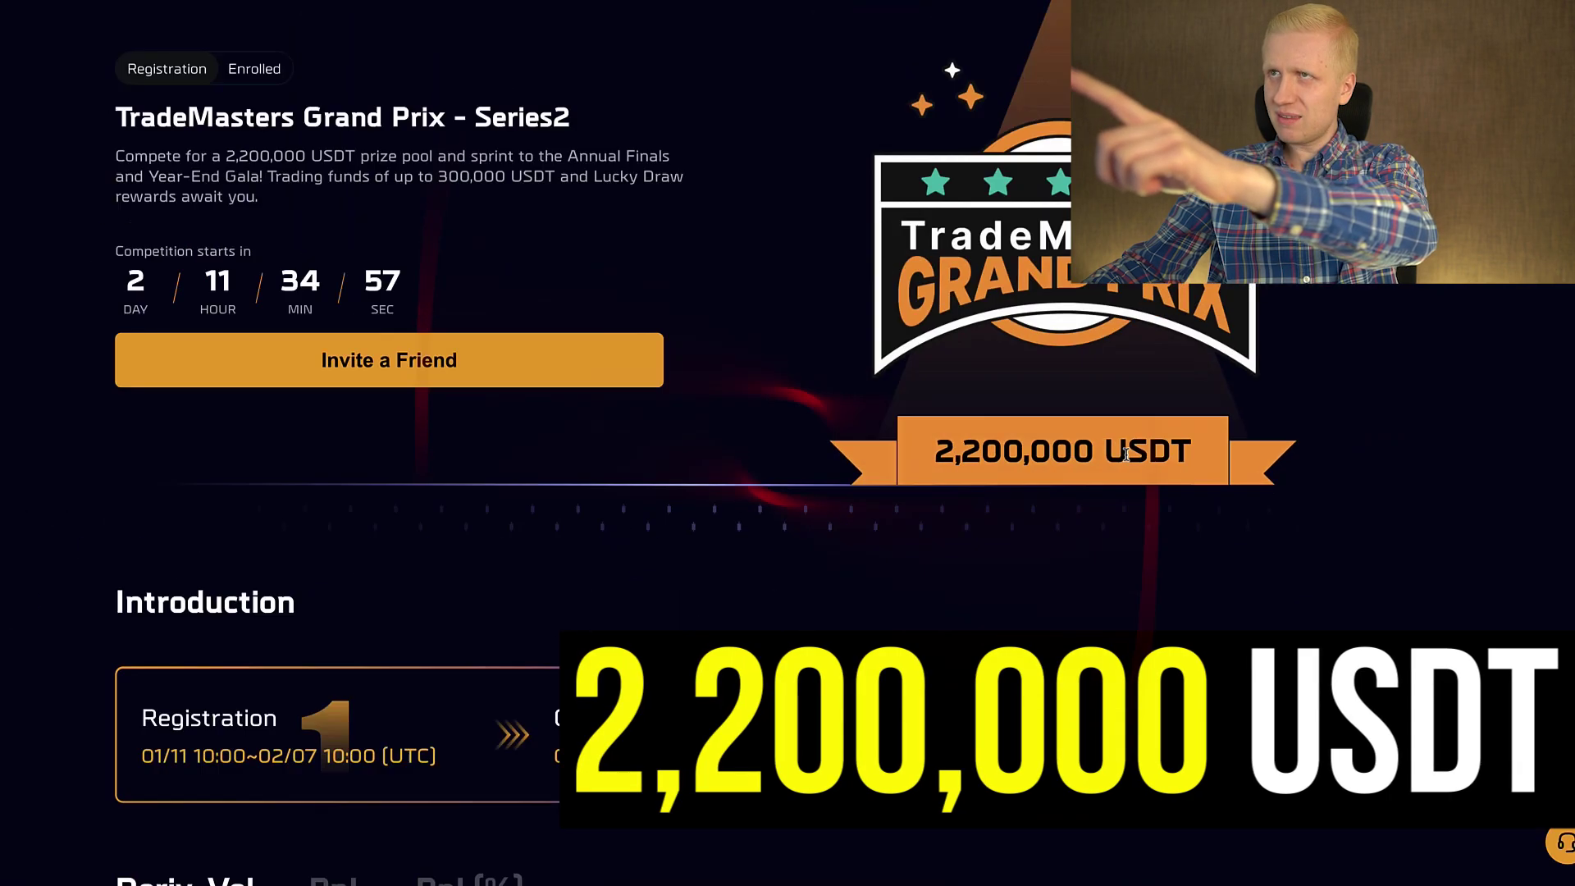
{"action": "scroll", "coordinate": [1126, 456], "scroll_direction": "down", "scroll_amount": 12}
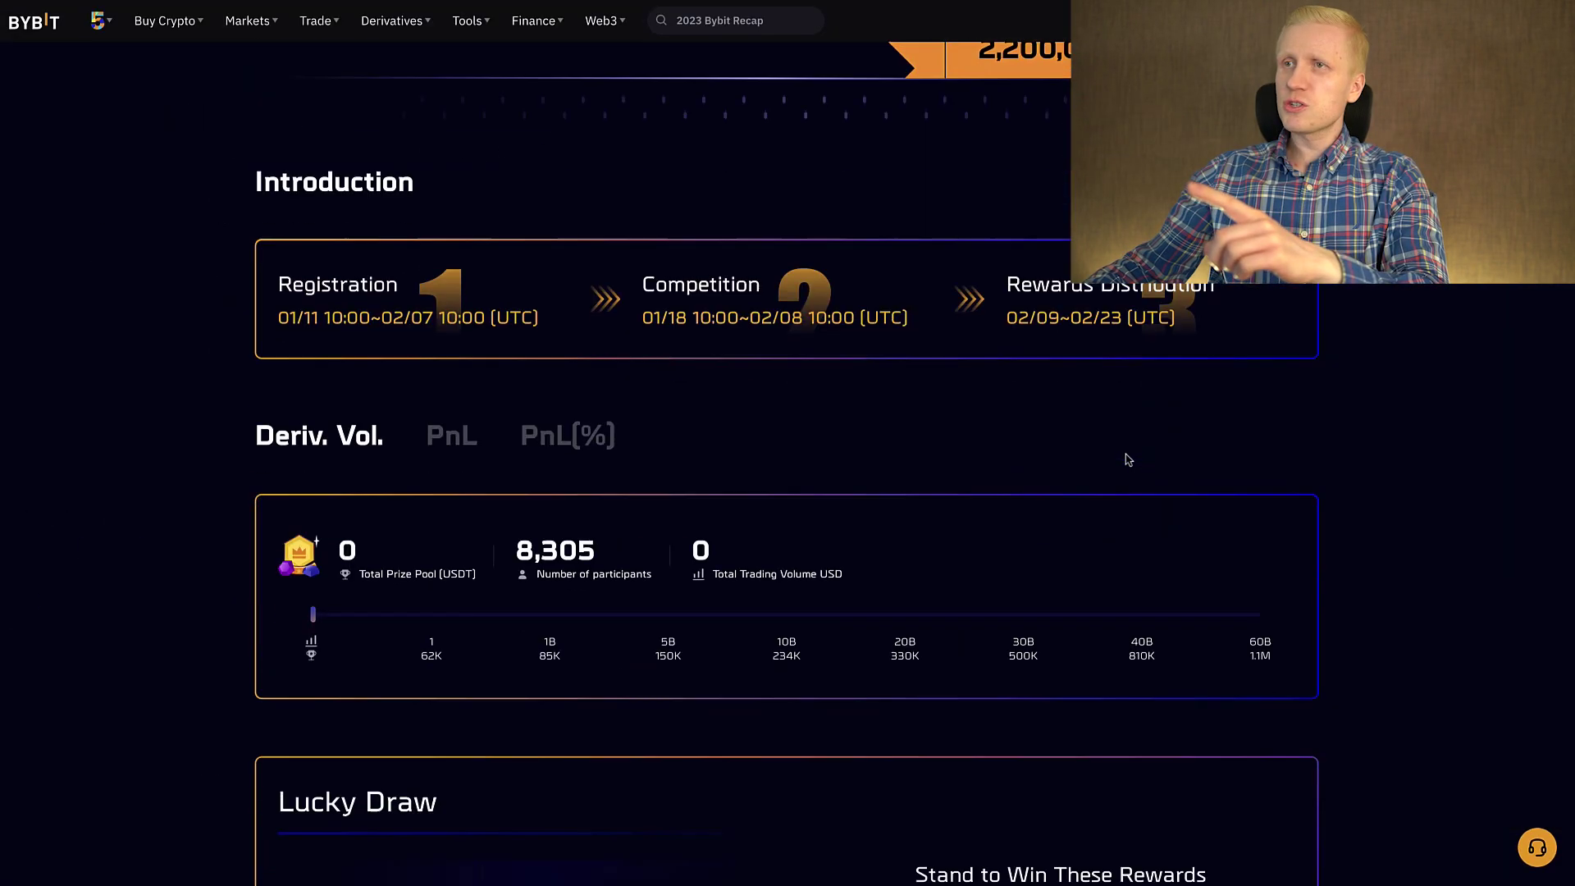
{"action": "scroll", "coordinate": [1126, 460], "scroll_direction": "down", "scroll_amount": 15}
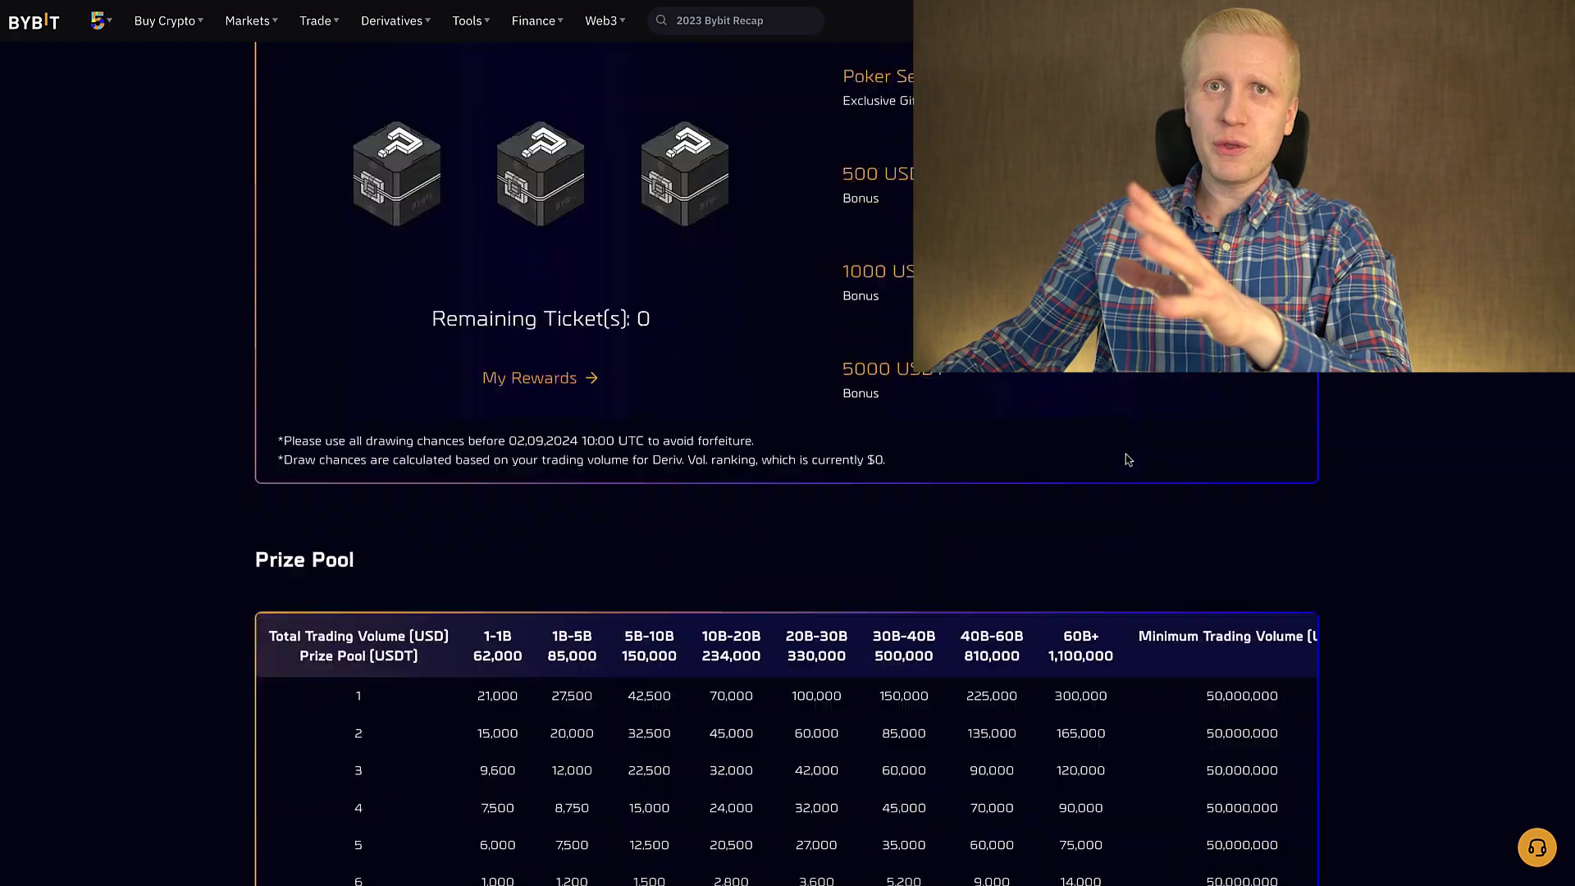
{"action": "scroll", "coordinate": [1126, 459], "scroll_direction": "down", "scroll_amount": 15}
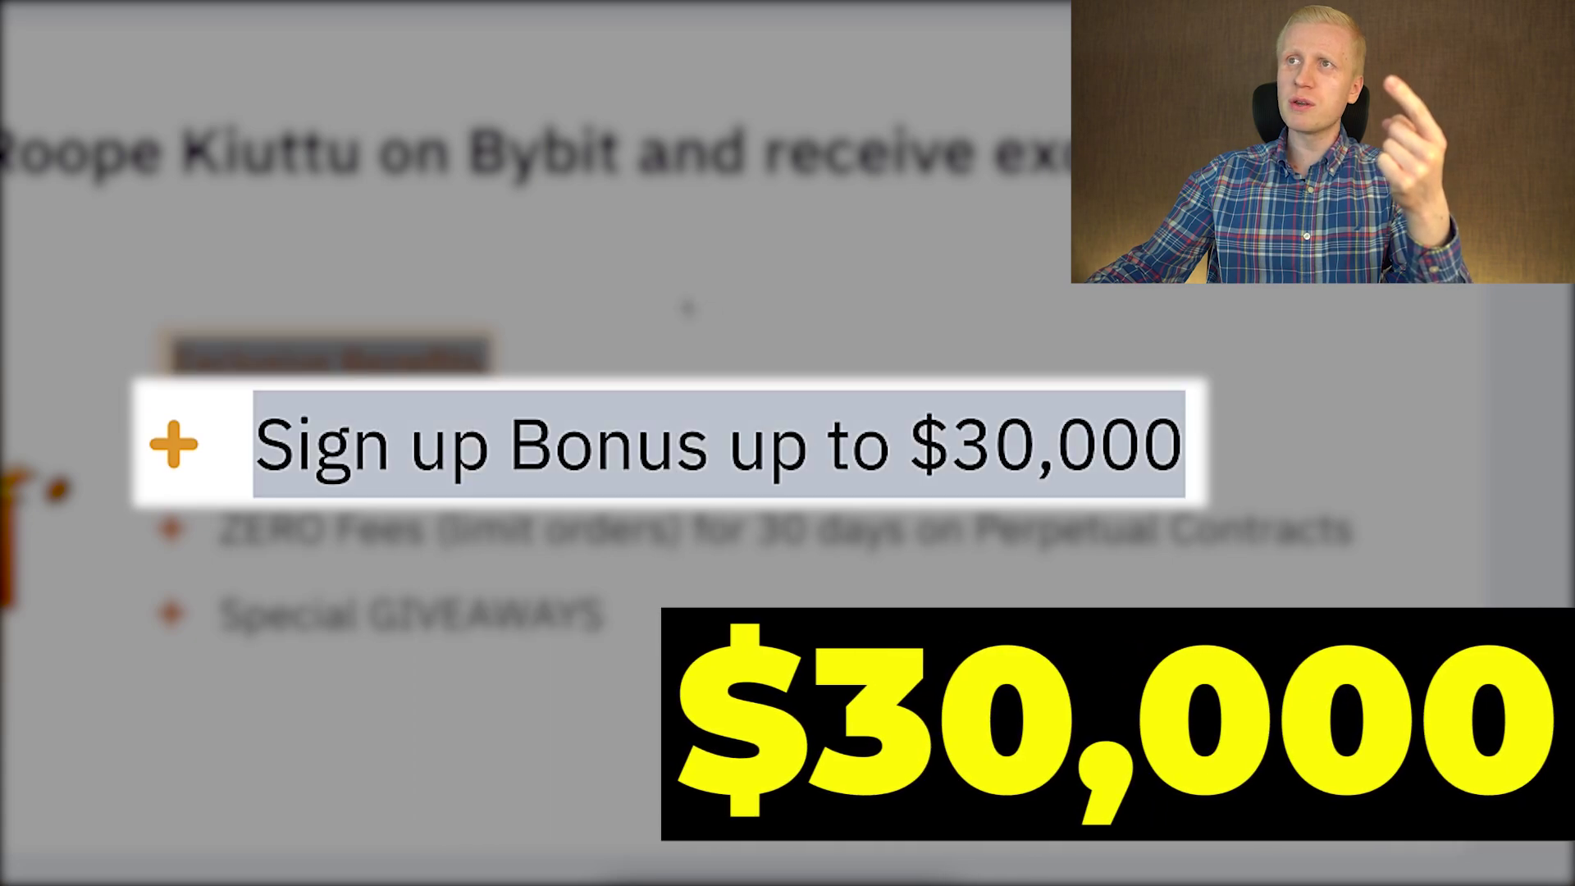
{"action": "left_click_drag", "start_coordinate": [1239, 612], "coordinate": [441, 585]}
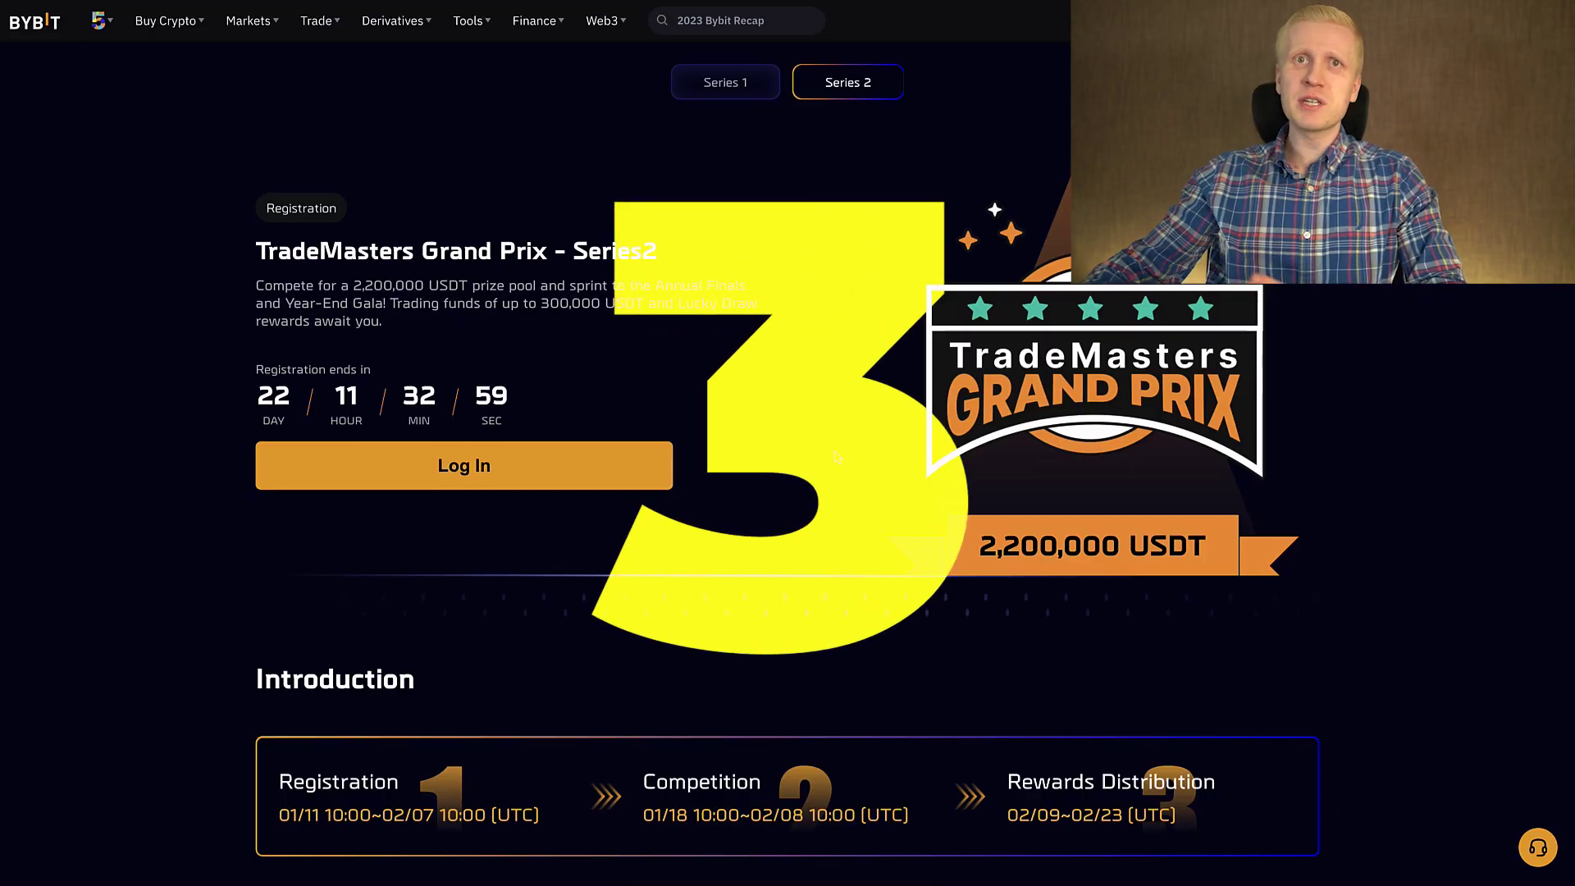
{"action": "scroll", "coordinate": [834, 446], "scroll_direction": "down", "scroll_amount": 2}
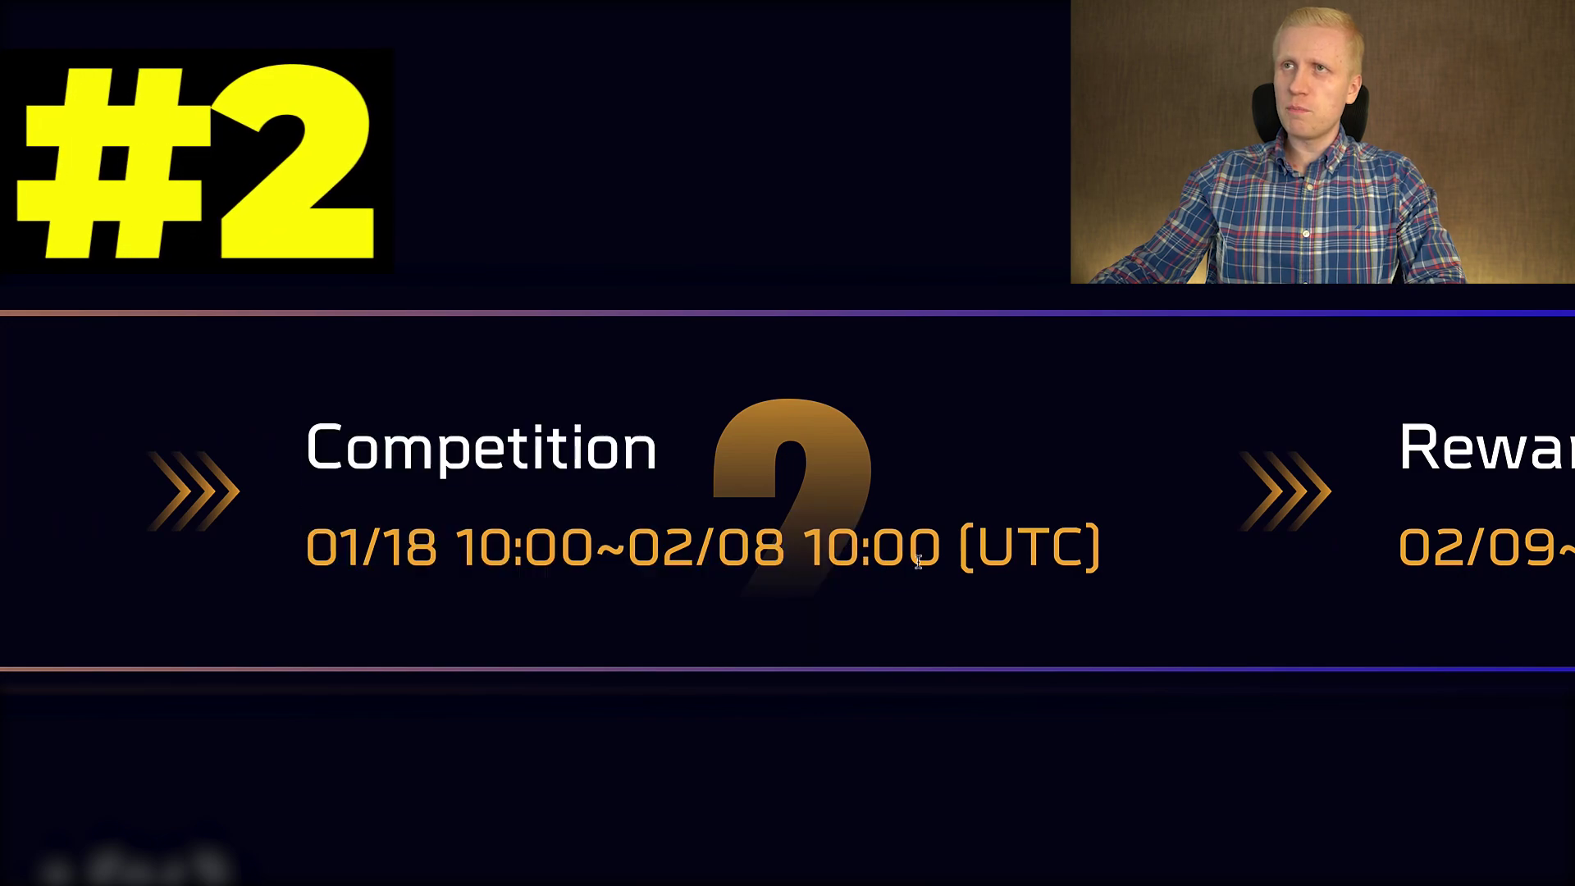
{"action": "left_click_drag", "start_coordinate": [1237, 551], "coordinate": [734, 382]}
{"action": "left_click", "coordinate": [734, 383]}
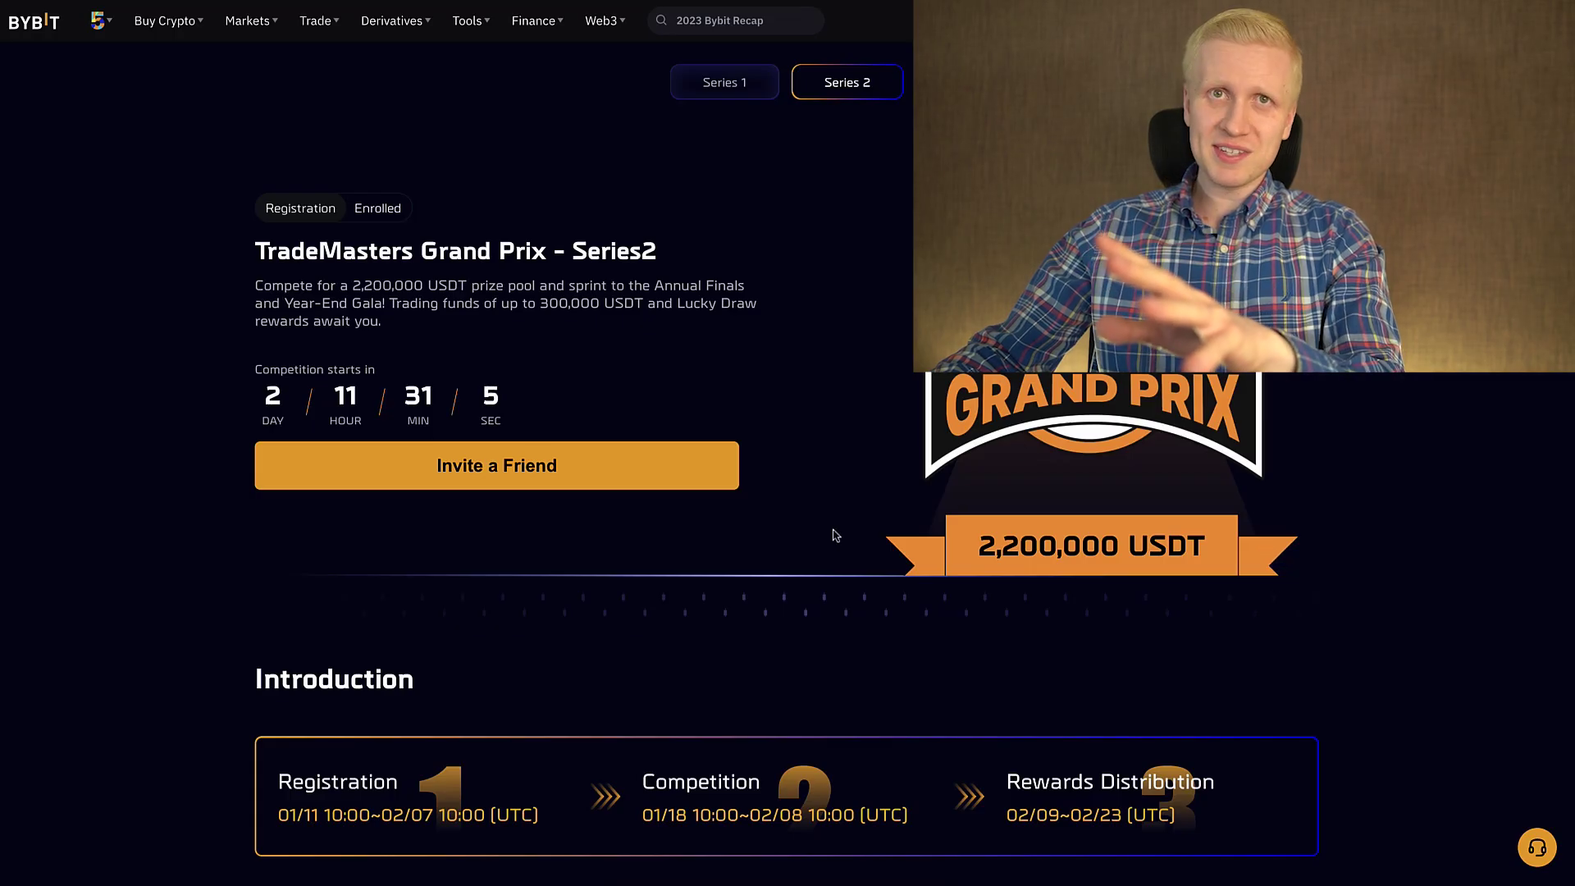
Examine the lucky draw rewards, prize pool table and event rules of TradeMasters Grand Prix Series 2.
{"action": "scroll", "coordinate": [932, 446], "scroll_direction": "down", "scroll_amount": 6}
{"action": "scroll", "coordinate": [932, 446], "scroll_direction": "down", "scroll_amount": 10}
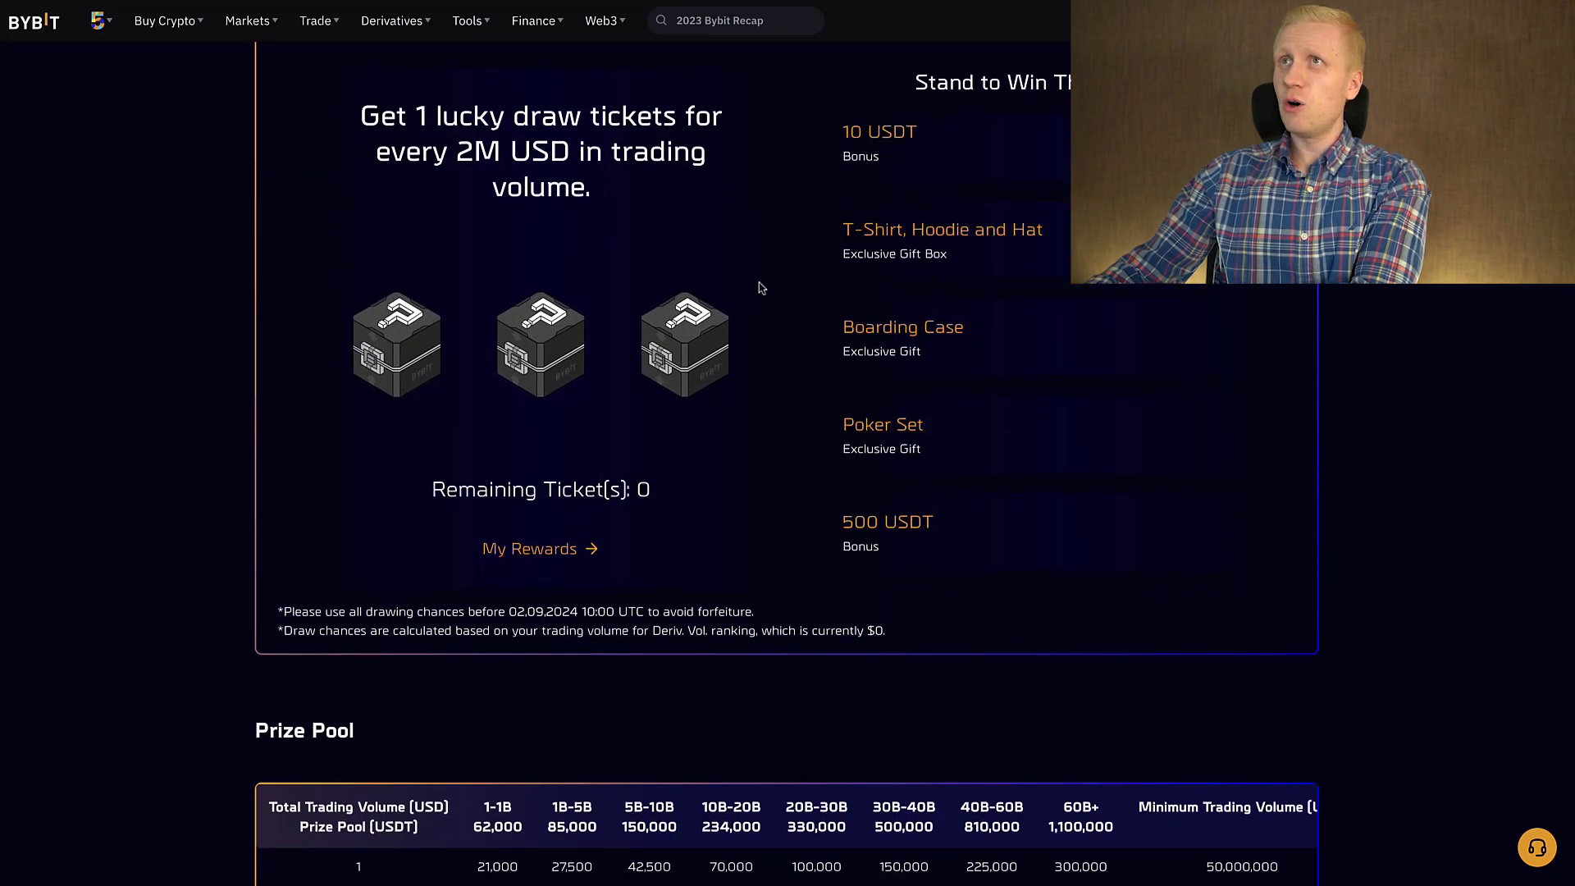
{"action": "scroll", "coordinate": [761, 287], "scroll_direction": "up", "scroll_amount": 4}
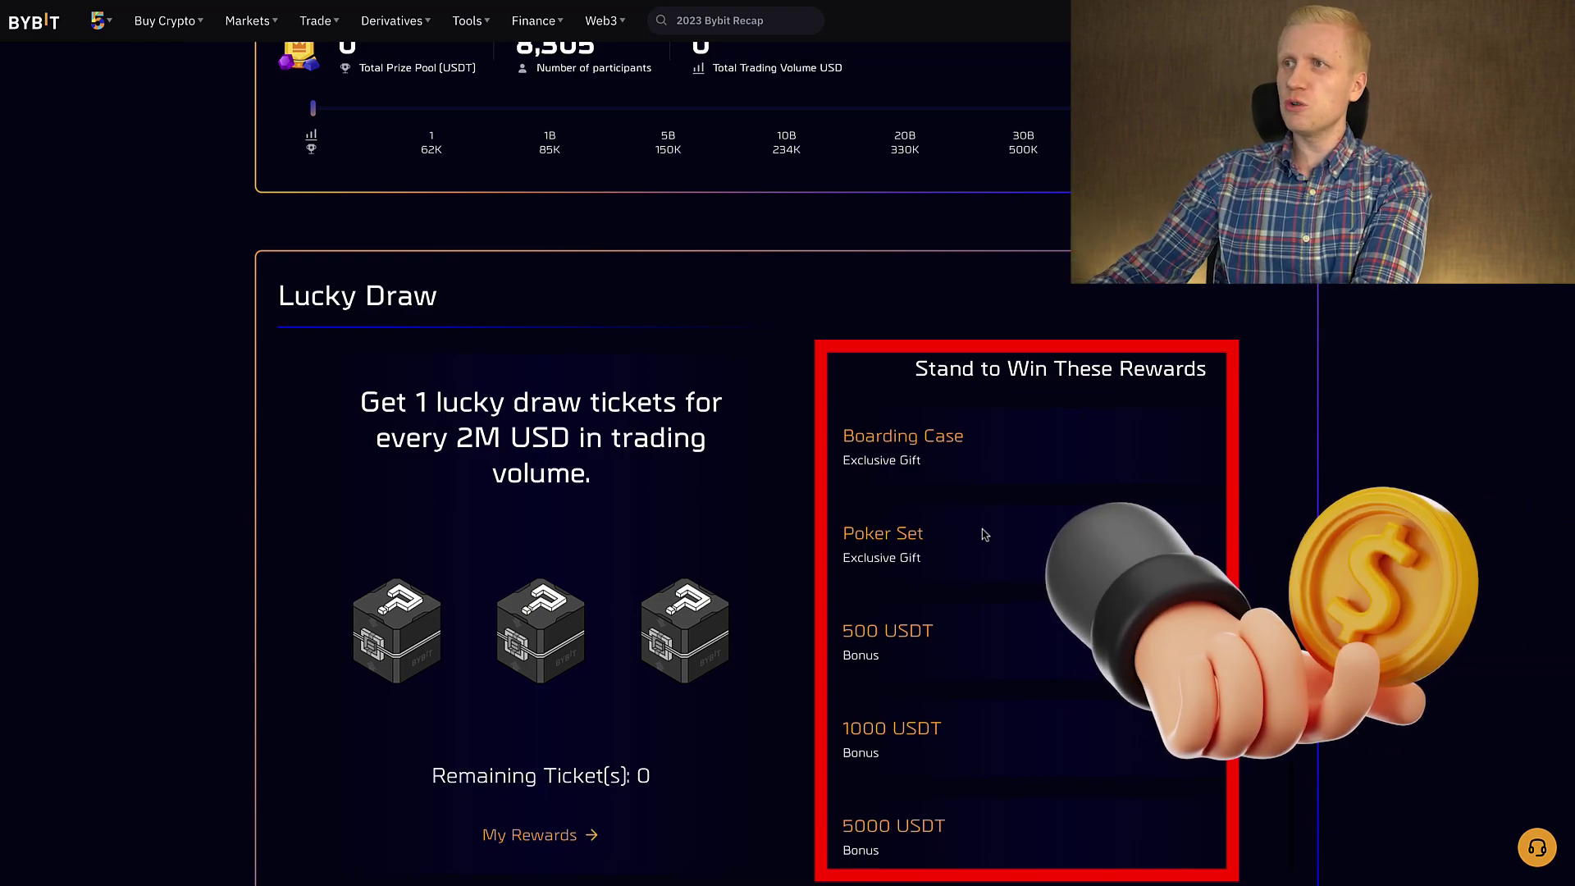
{"action": "scroll", "coordinate": [984, 534], "scroll_direction": "down", "scroll_amount": 9}
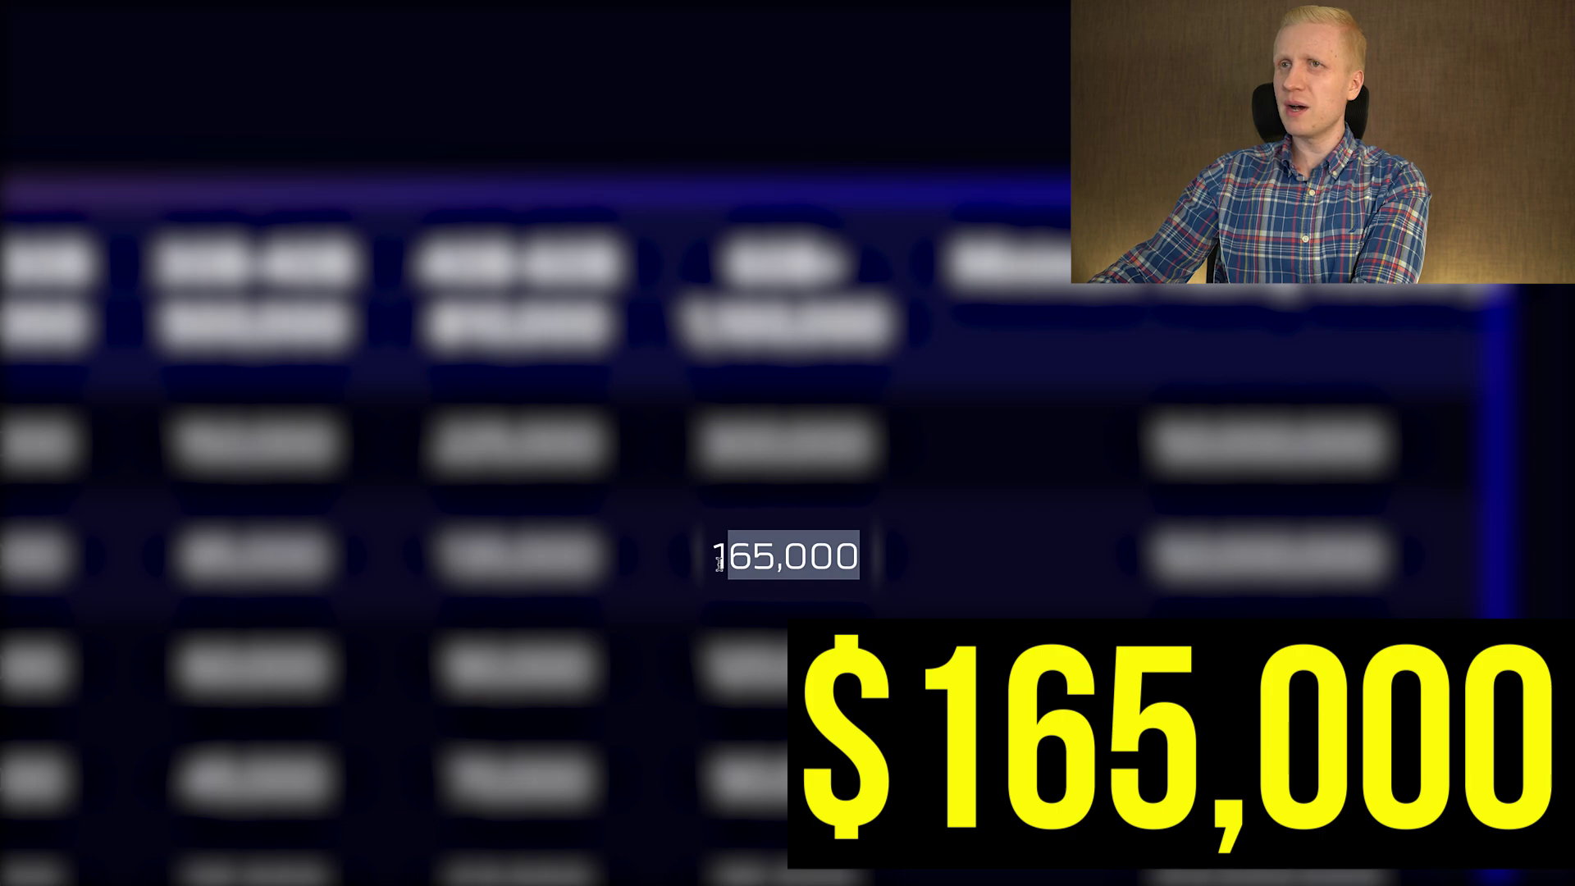
{"action": "scroll", "coordinate": [845, 598], "scroll_direction": "up", "scroll_amount": 2}
{"action": "scroll", "coordinate": [845, 599], "scroll_direction": "down", "scroll_amount": 8}
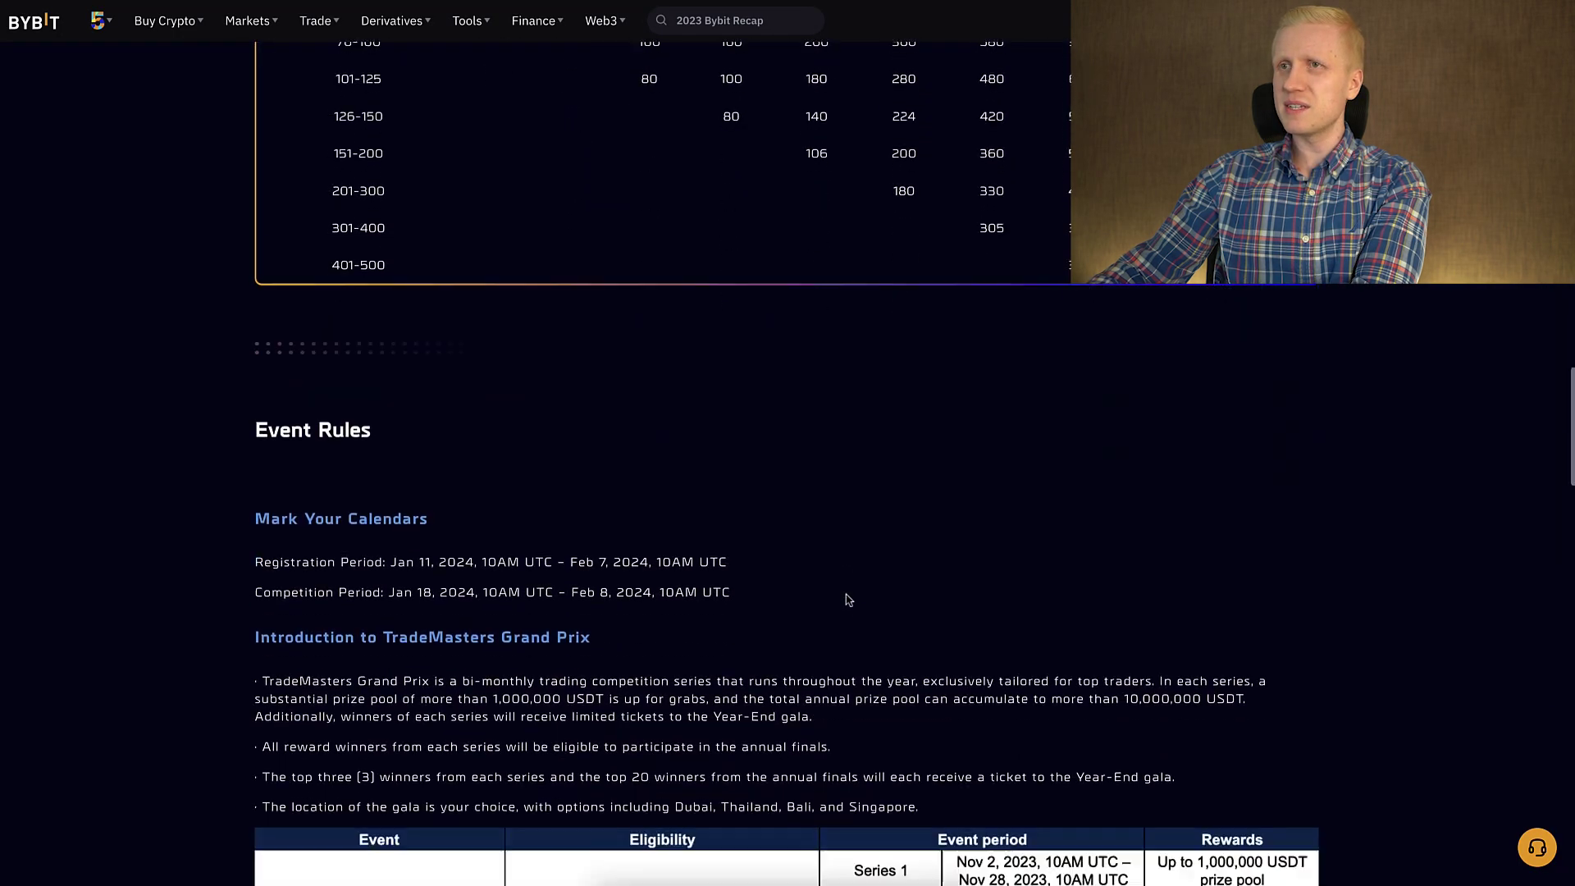
{"action": "scroll", "coordinate": [848, 599], "scroll_direction": "down", "scroll_amount": 4}
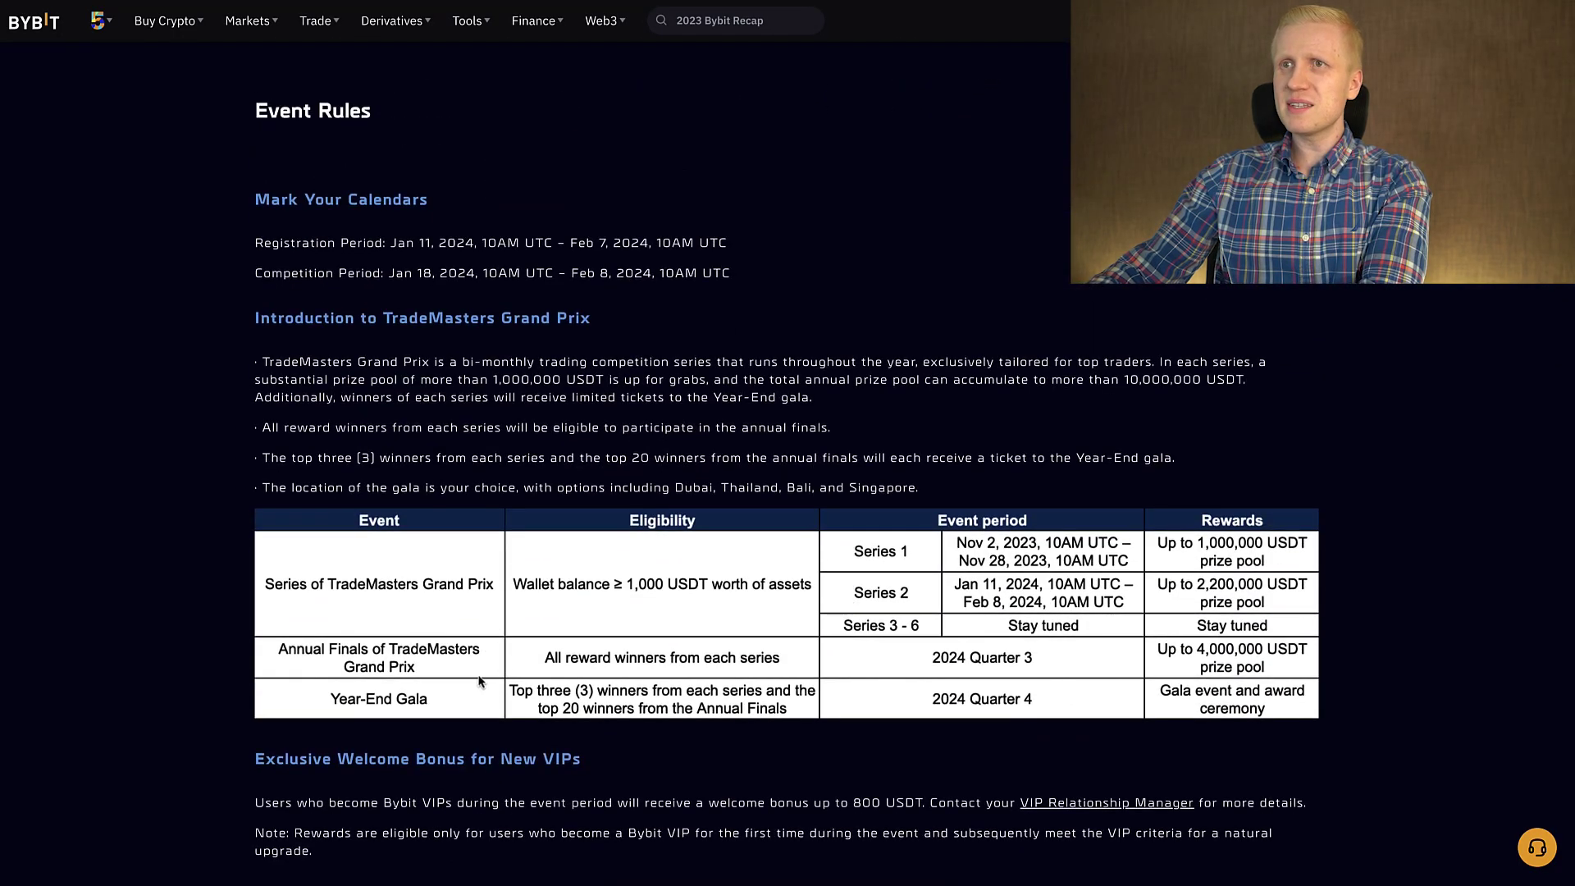
{"action": "scroll", "coordinate": [480, 681], "scroll_direction": "down", "scroll_amount": 2}
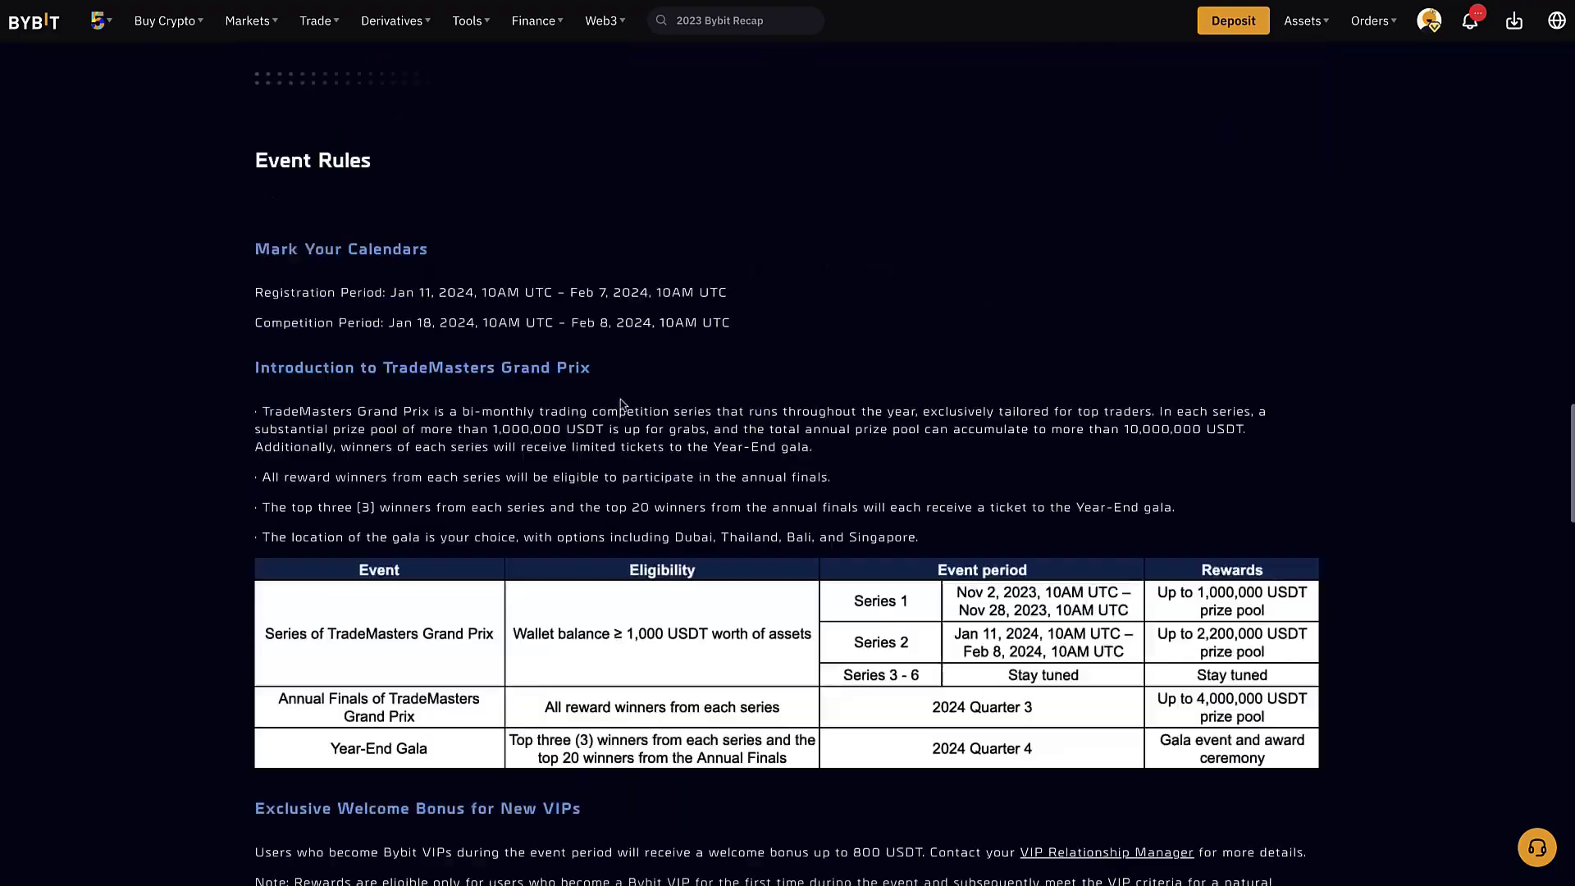
{"action": "scroll", "coordinate": [621, 399], "scroll_direction": "up", "scroll_amount": 20}
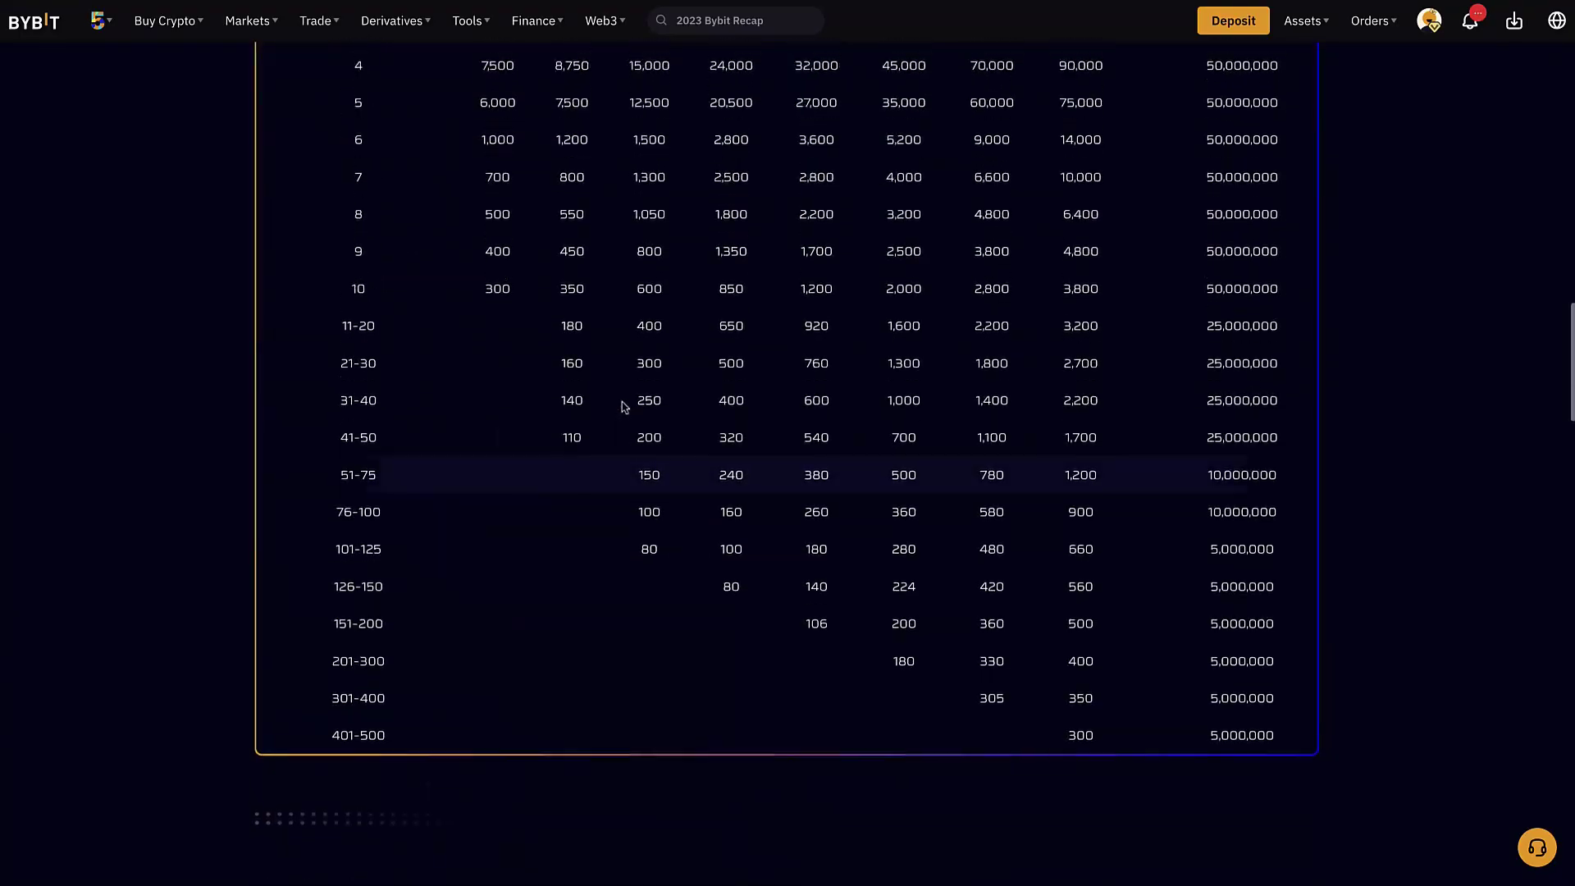
{"action": "scroll", "coordinate": [591, 414], "scroll_direction": "down", "scroll_amount": 1}
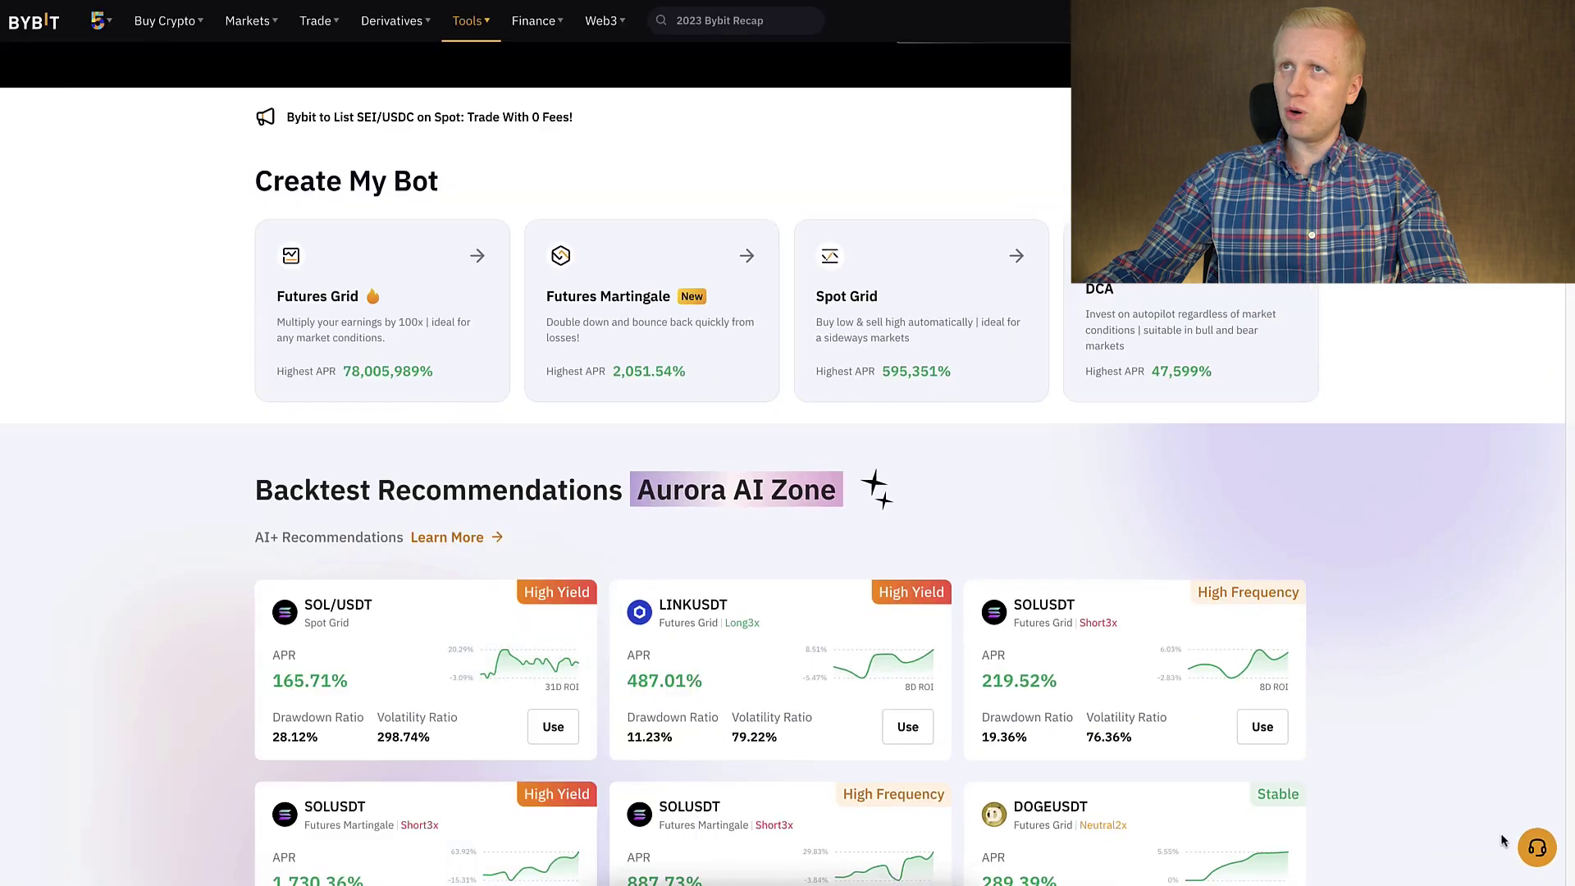
Open the creation form for a DCA trading bot and look over the active Futures Grid and Spot Grid bots.
{"action": "scroll", "coordinate": [1444, 790], "scroll_direction": "up", "scroll_amount": 3}
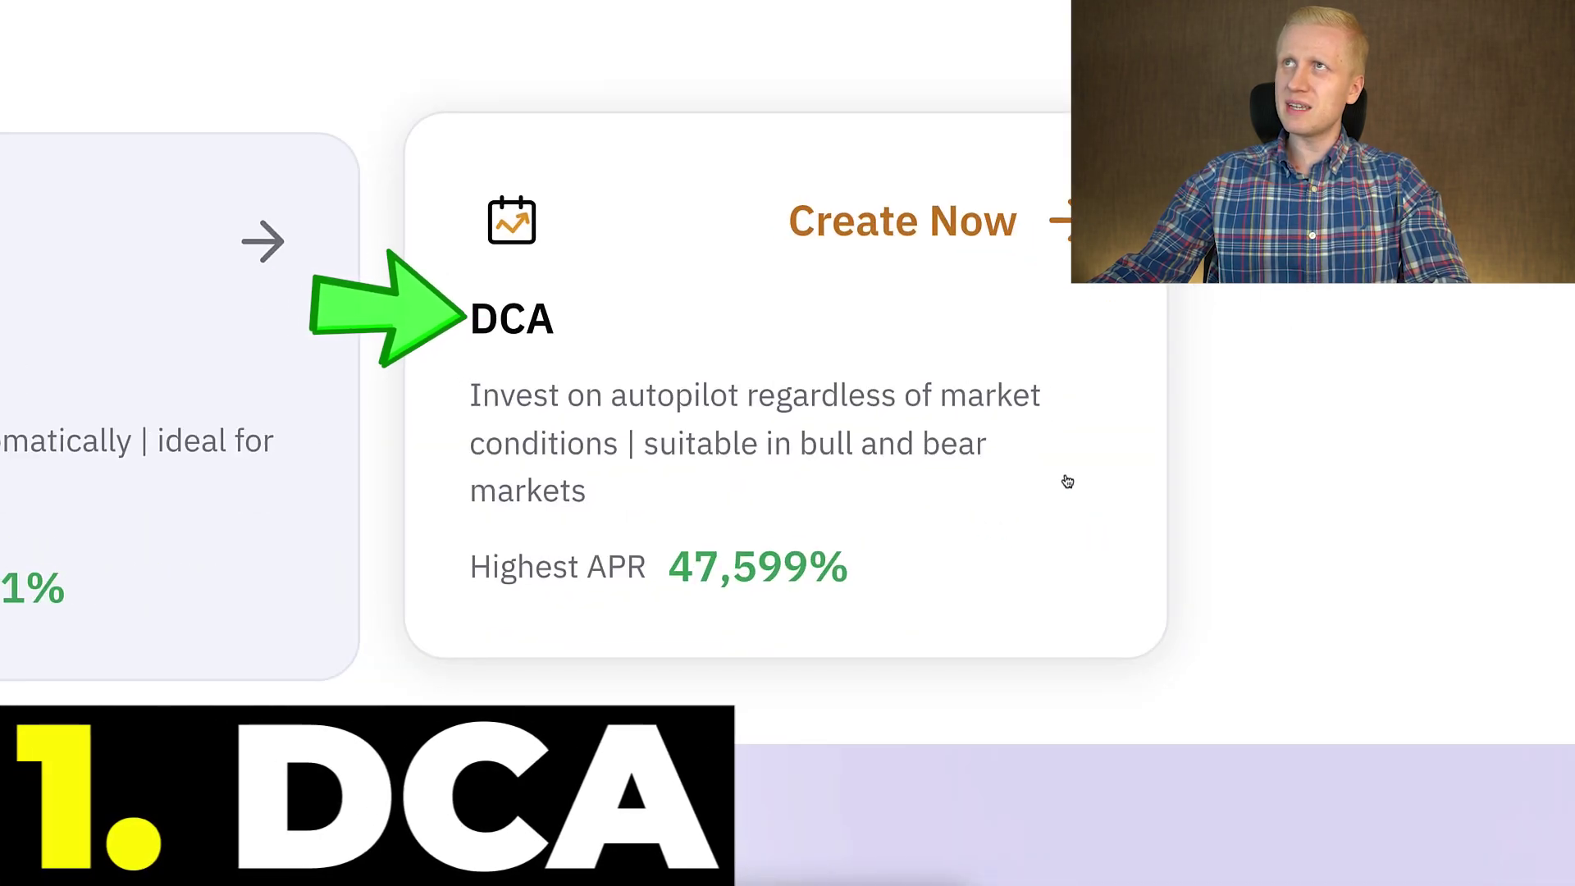
{"action": "left_click", "coordinate": [1067, 482]}
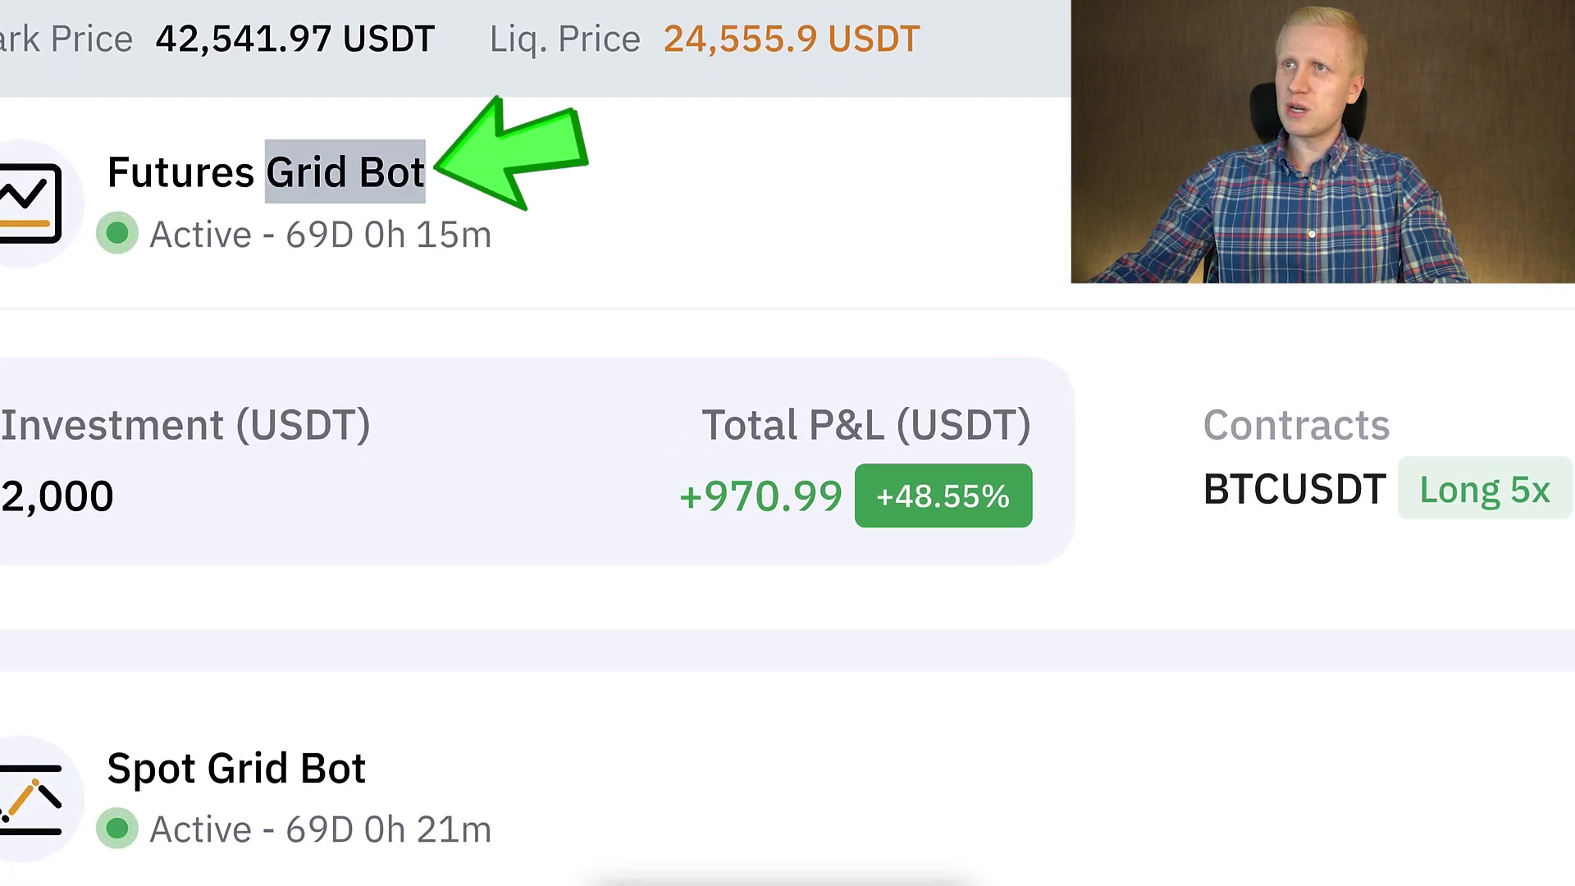
{"action": "scroll", "coordinate": [525, 443], "scroll_direction": "down", "scroll_amount": 3}
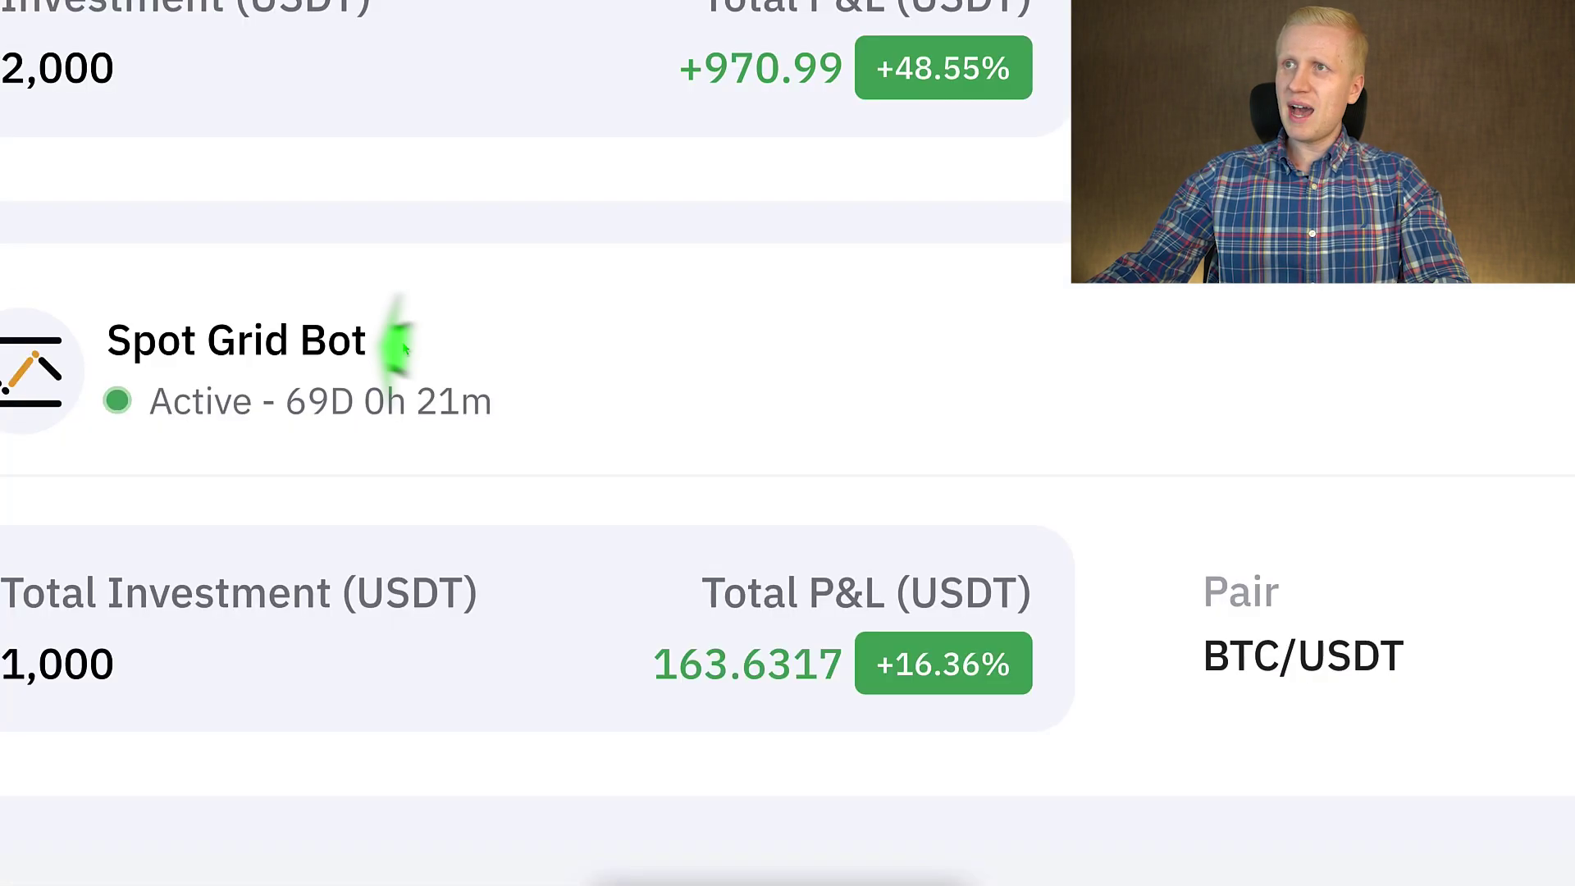
{"action": "left_click_drag", "start_coordinate": [367, 353], "coordinate": [151, 353]}
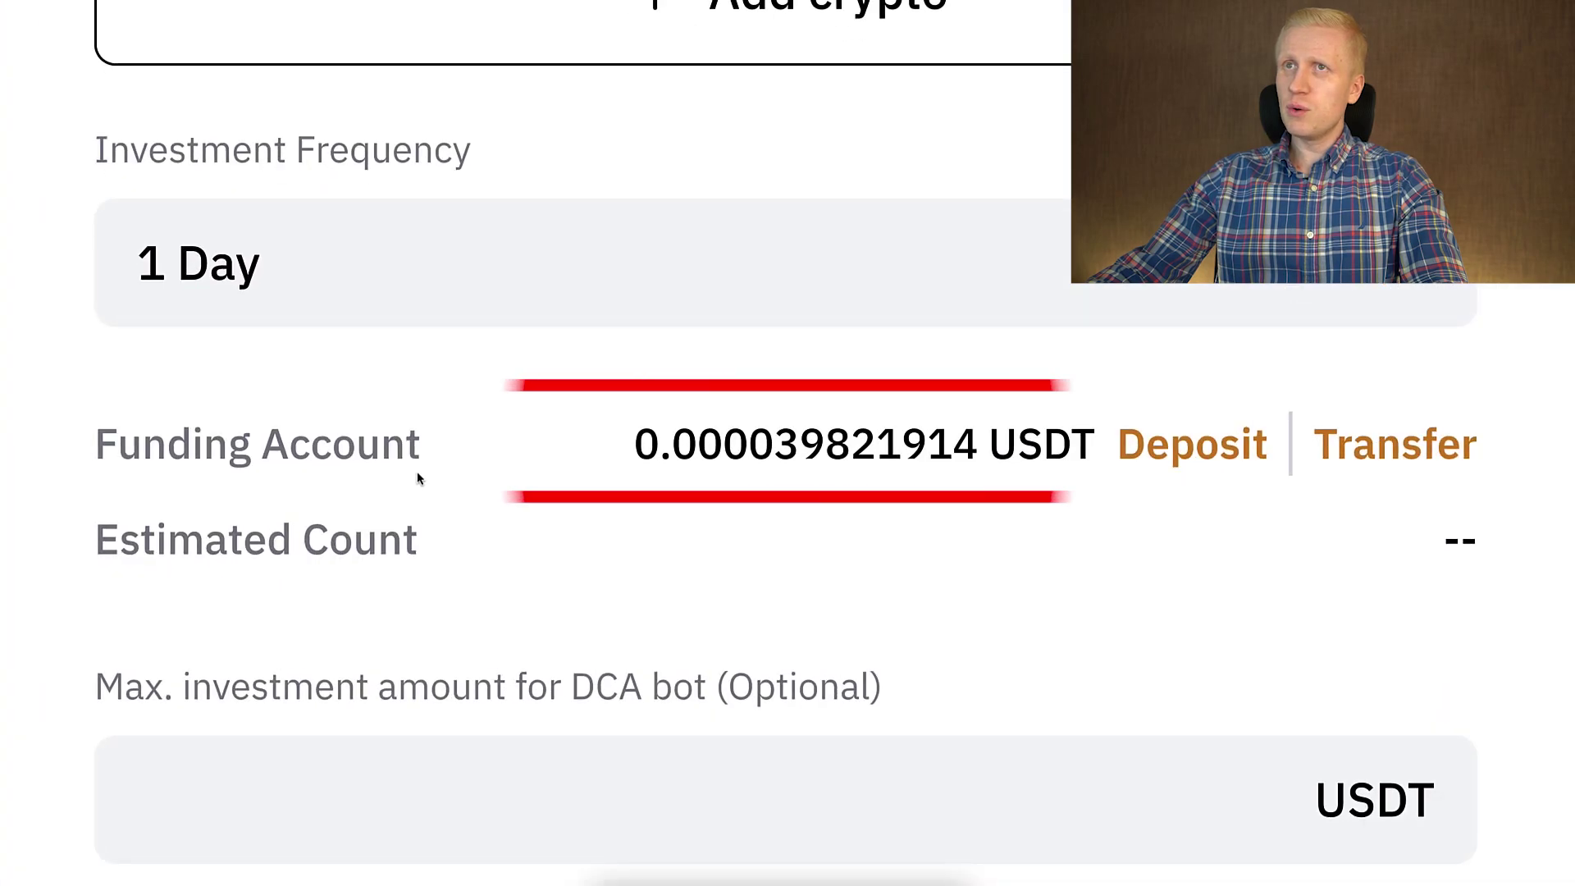
Transfer the full available 1505.1033 USDT from the Spot account to the Funding account.
{"action": "left_click_drag", "start_coordinate": [399, 509], "coordinate": [278, 501]}
{"action": "left_click", "coordinate": [428, 457]}
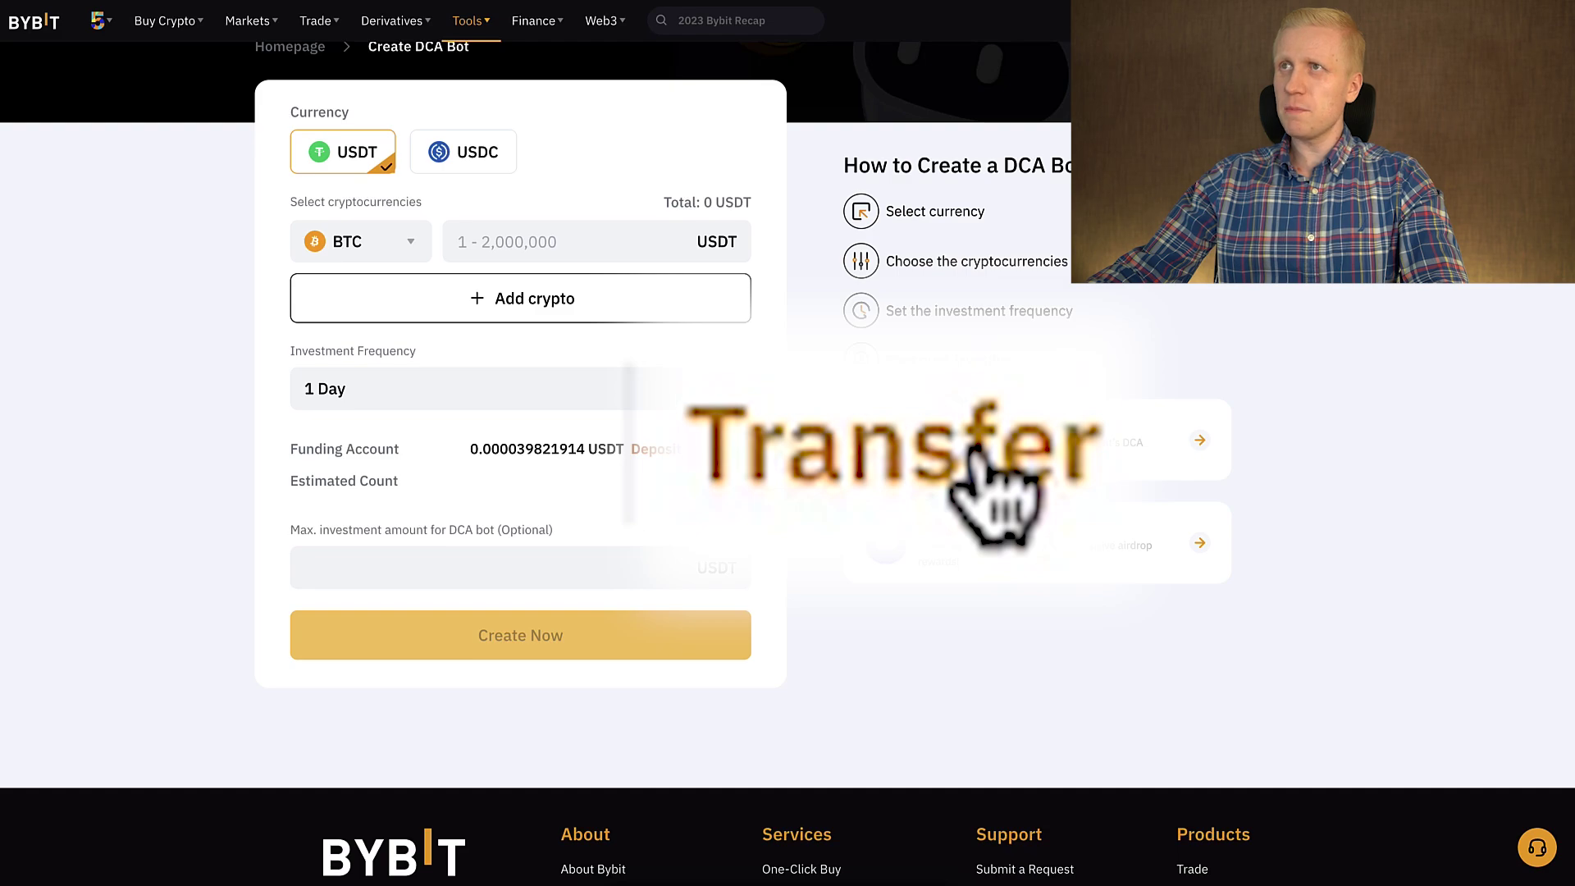
{"action": "left_click", "coordinate": [714, 449]}
{"action": "left_click", "coordinate": [738, 539]}
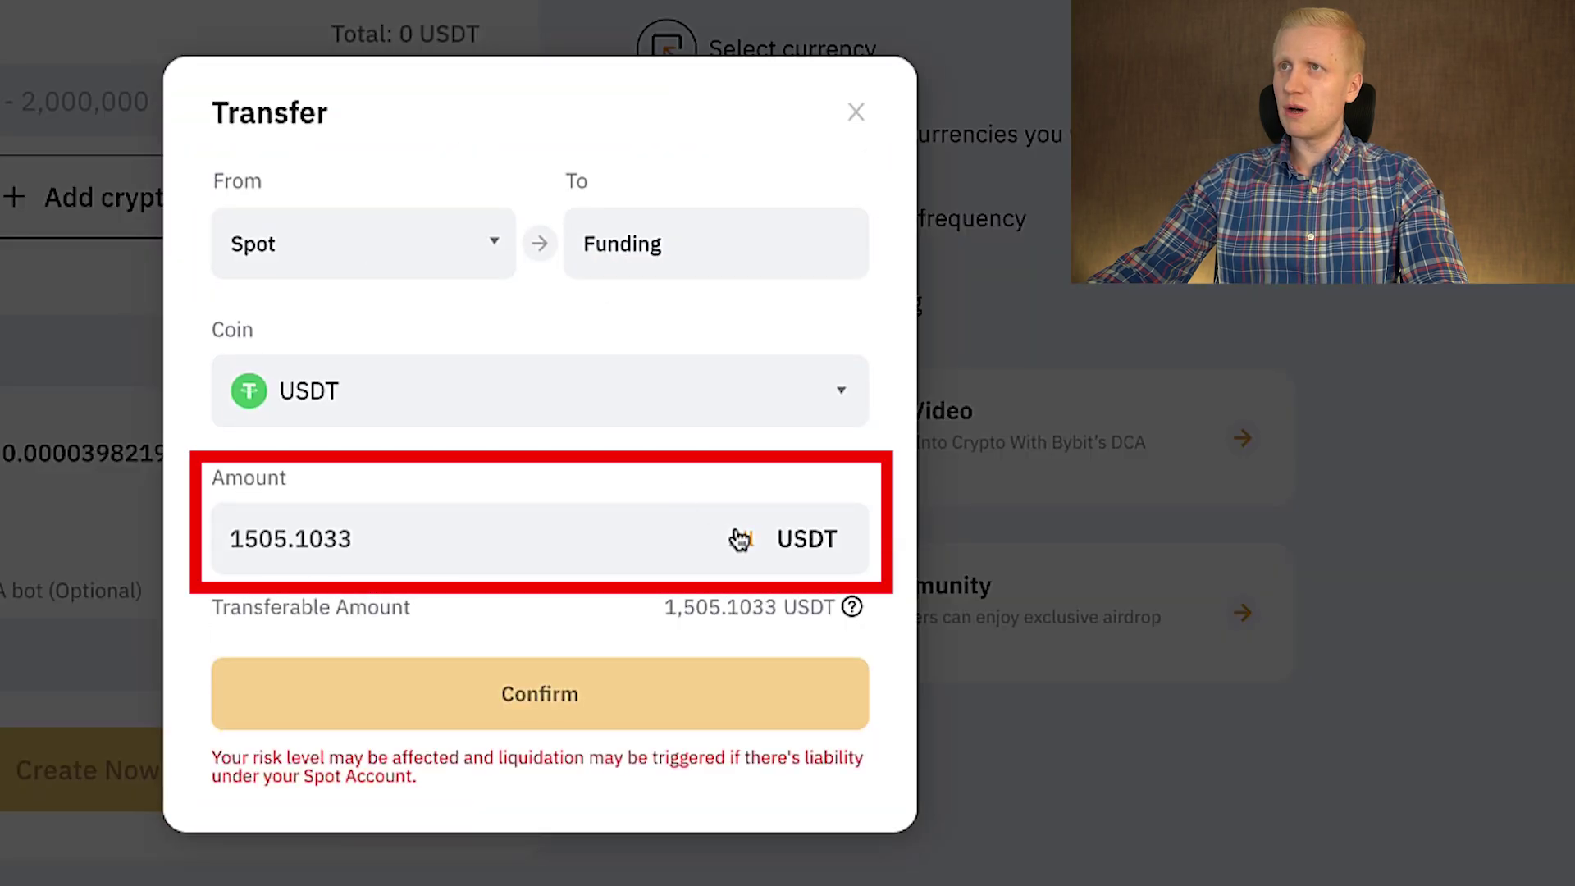
{"action": "left_click", "coordinate": [648, 684]}
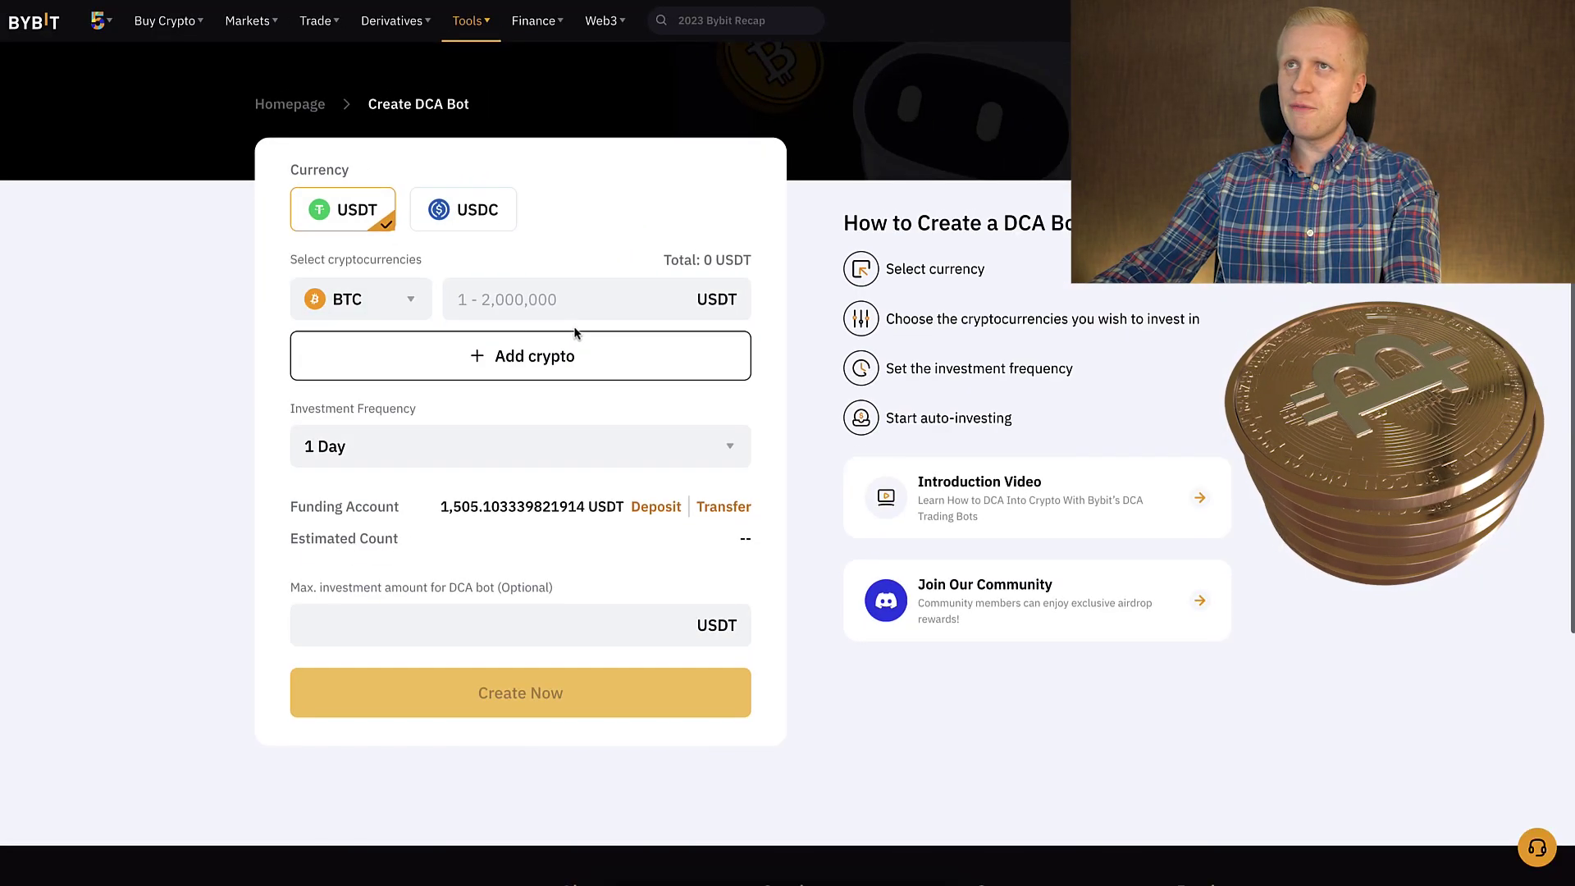
Set the DCA bot's investment frequency to 1 Day and its BTC investment amount to 10 USDT.
{"action": "left_click", "coordinate": [517, 450]}
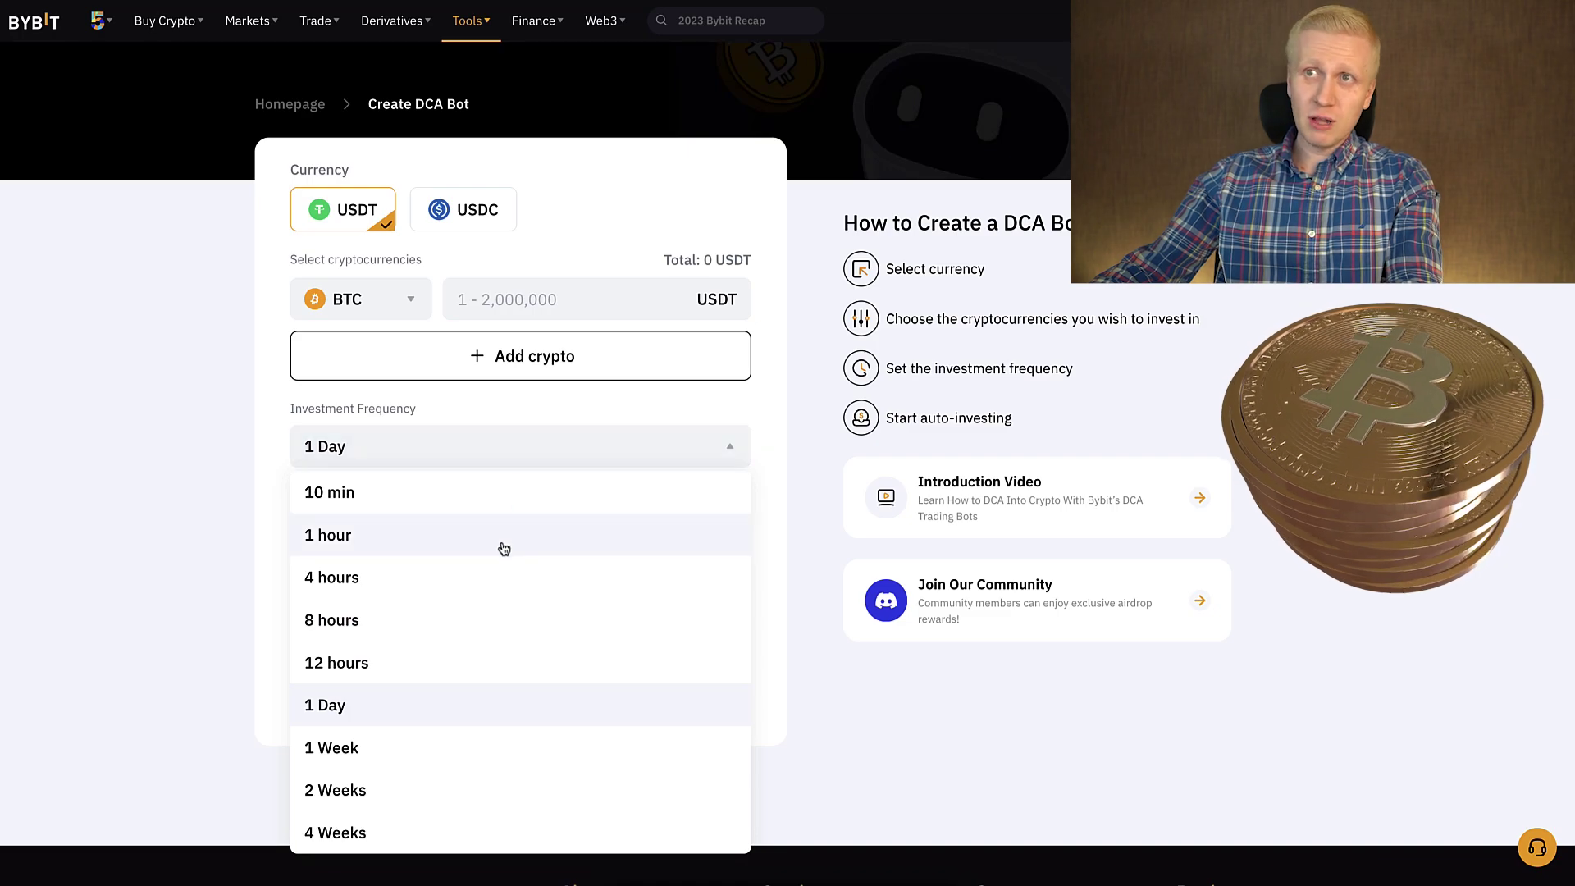
{"action": "scroll", "coordinate": [544, 698], "scroll_direction": "down", "scroll_amount": 1}
{"action": "scroll", "coordinate": [544, 698], "scroll_direction": "down", "scroll_amount": 4}
{"action": "scroll", "coordinate": [542, 693], "scroll_direction": "up", "scroll_amount": 4}
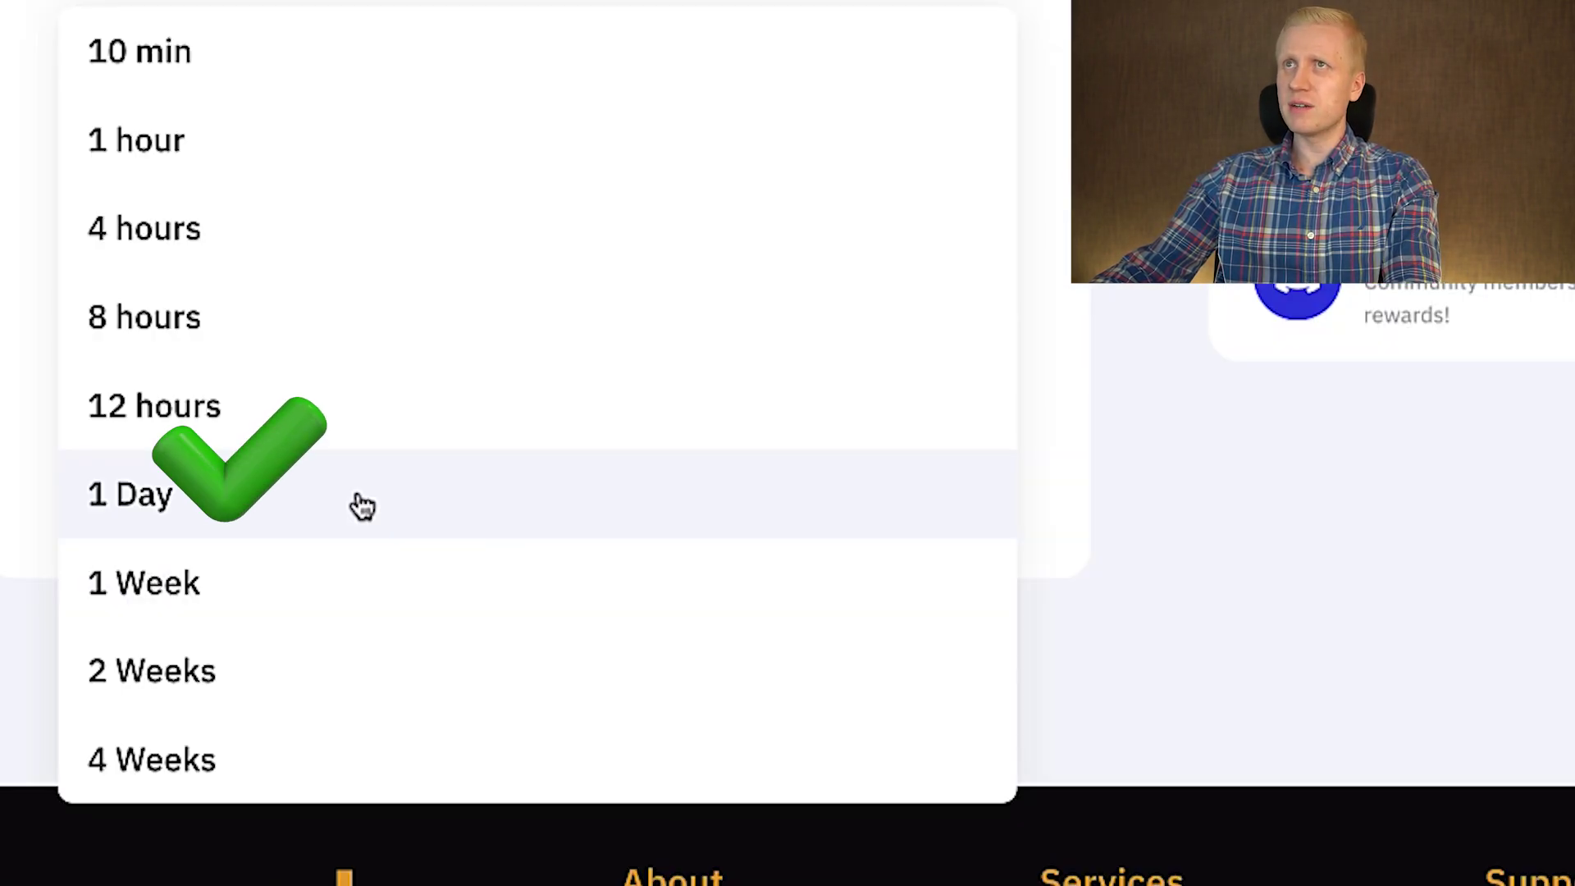
{"action": "left_click", "coordinate": [363, 506]}
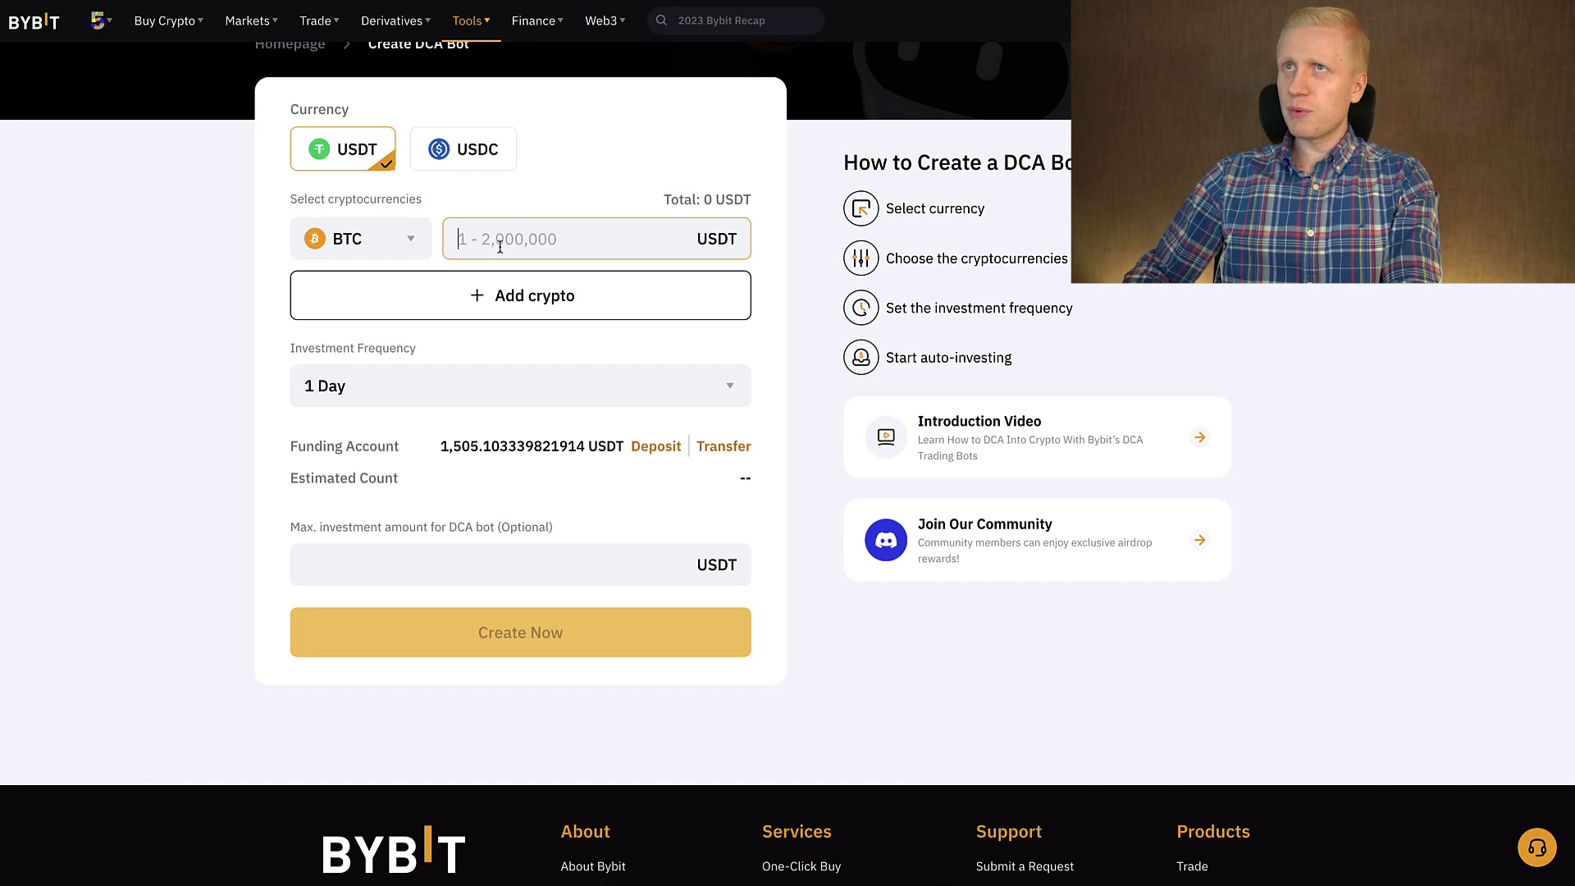
{"action": "type", "text": "10"}
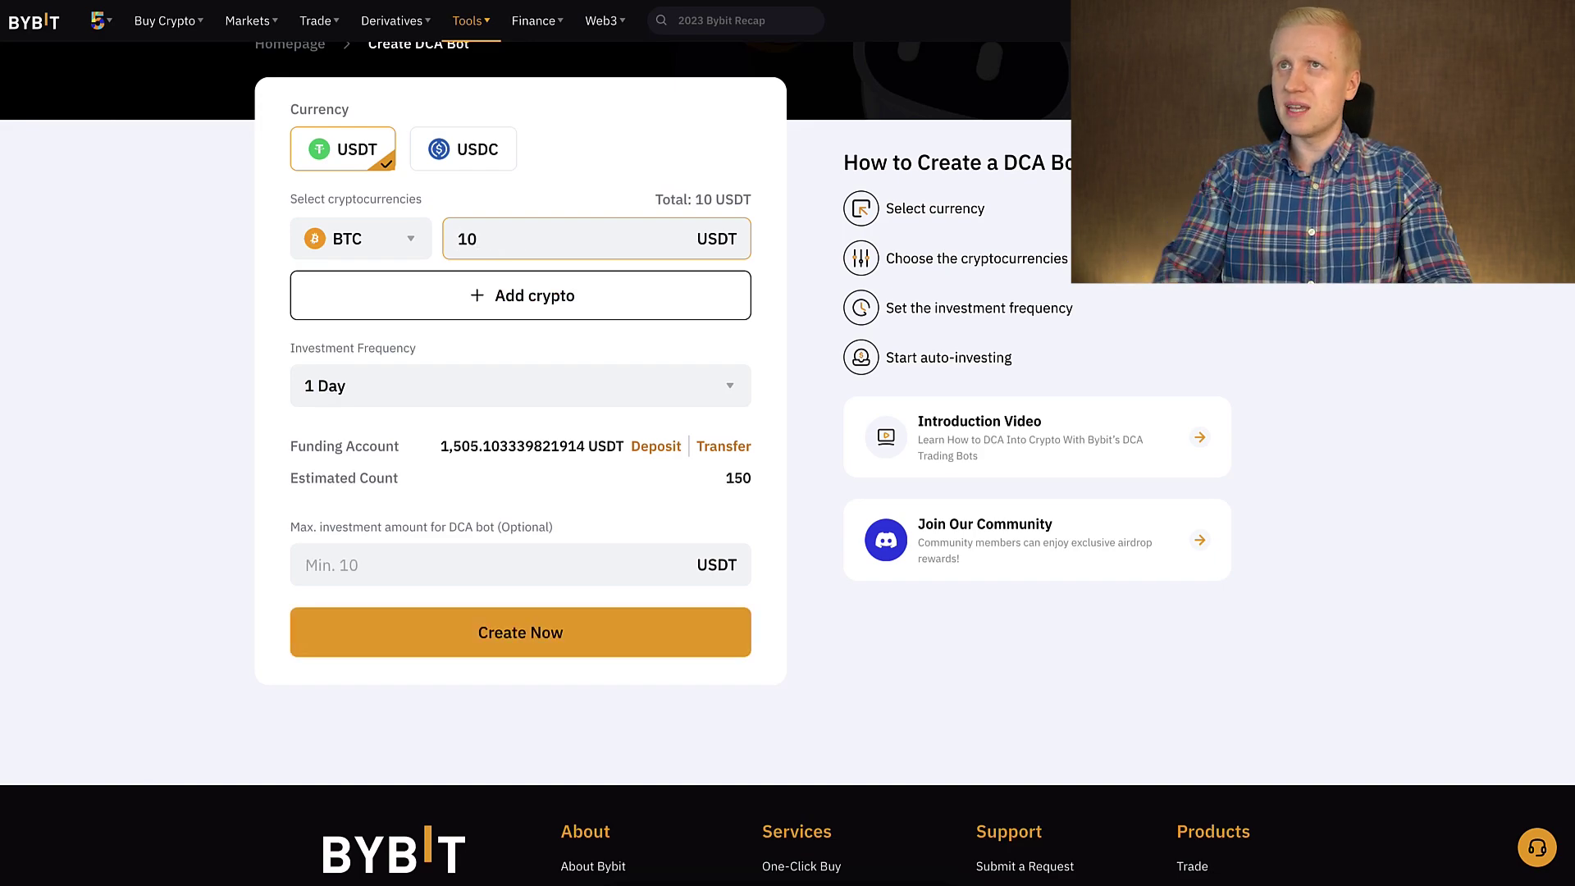
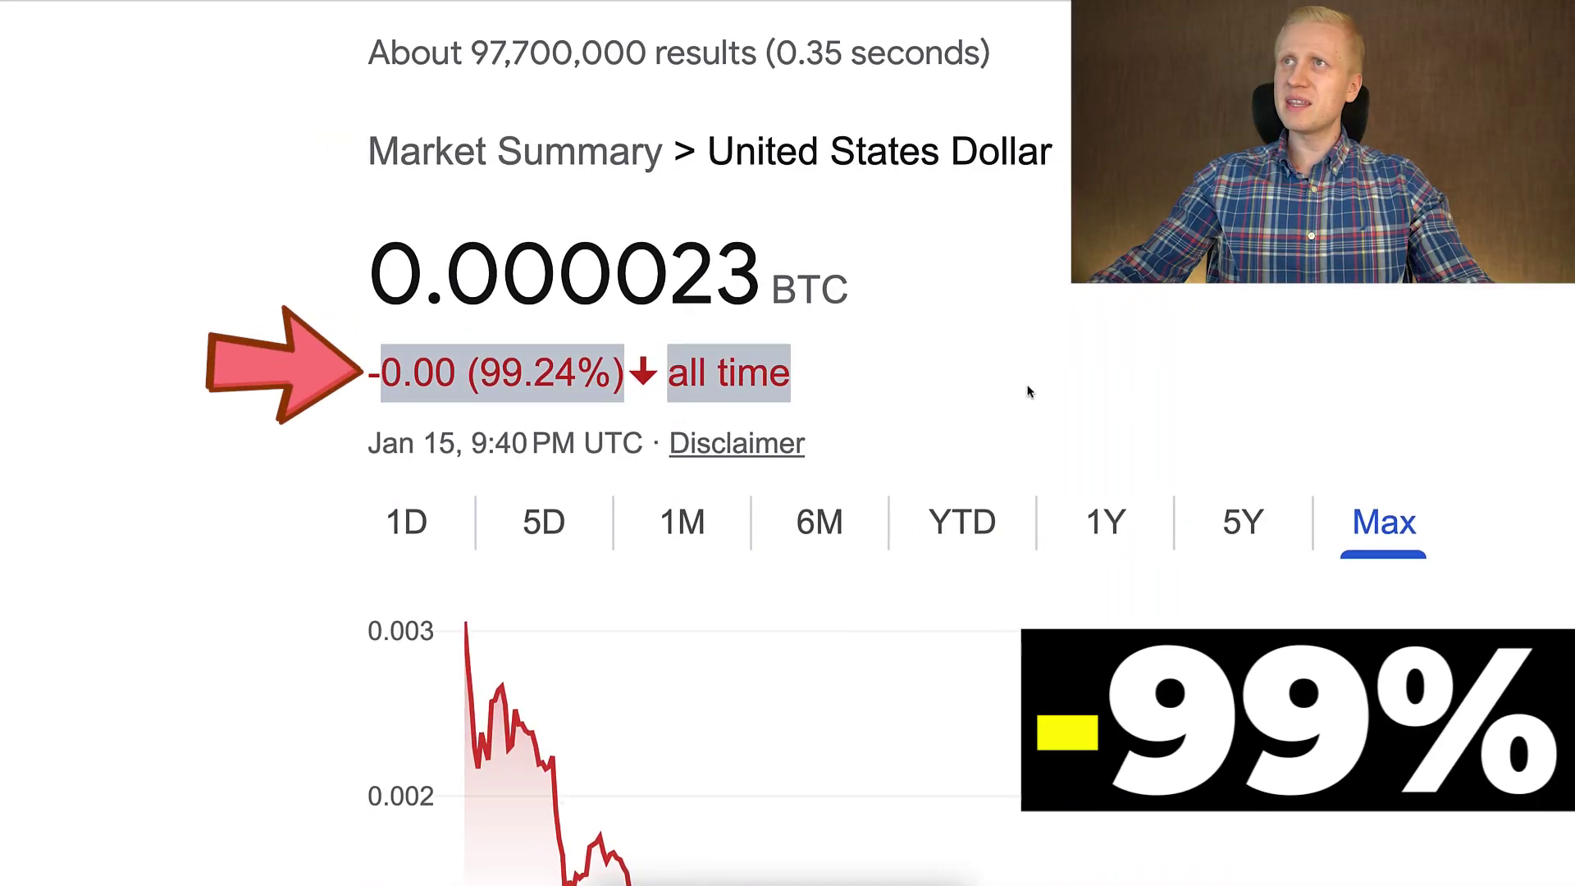
{"action": "scroll", "coordinate": [903, 387], "scroll_direction": "down", "scroll_amount": 1}
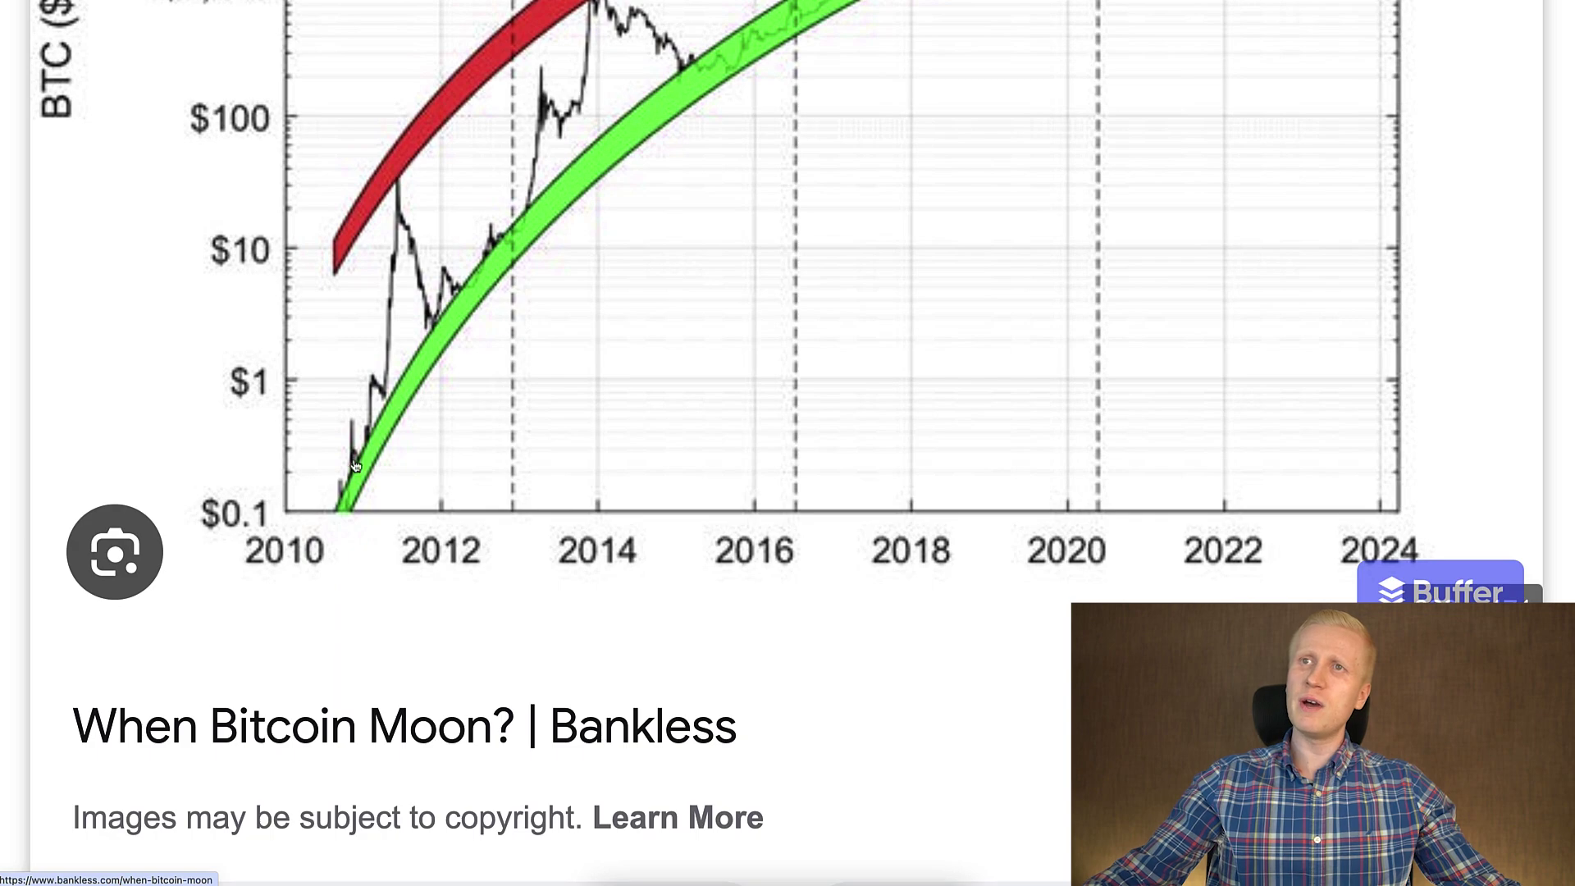
{"action": "scroll", "coordinate": [302, 606], "scroll_direction": "up", "scroll_amount": 2}
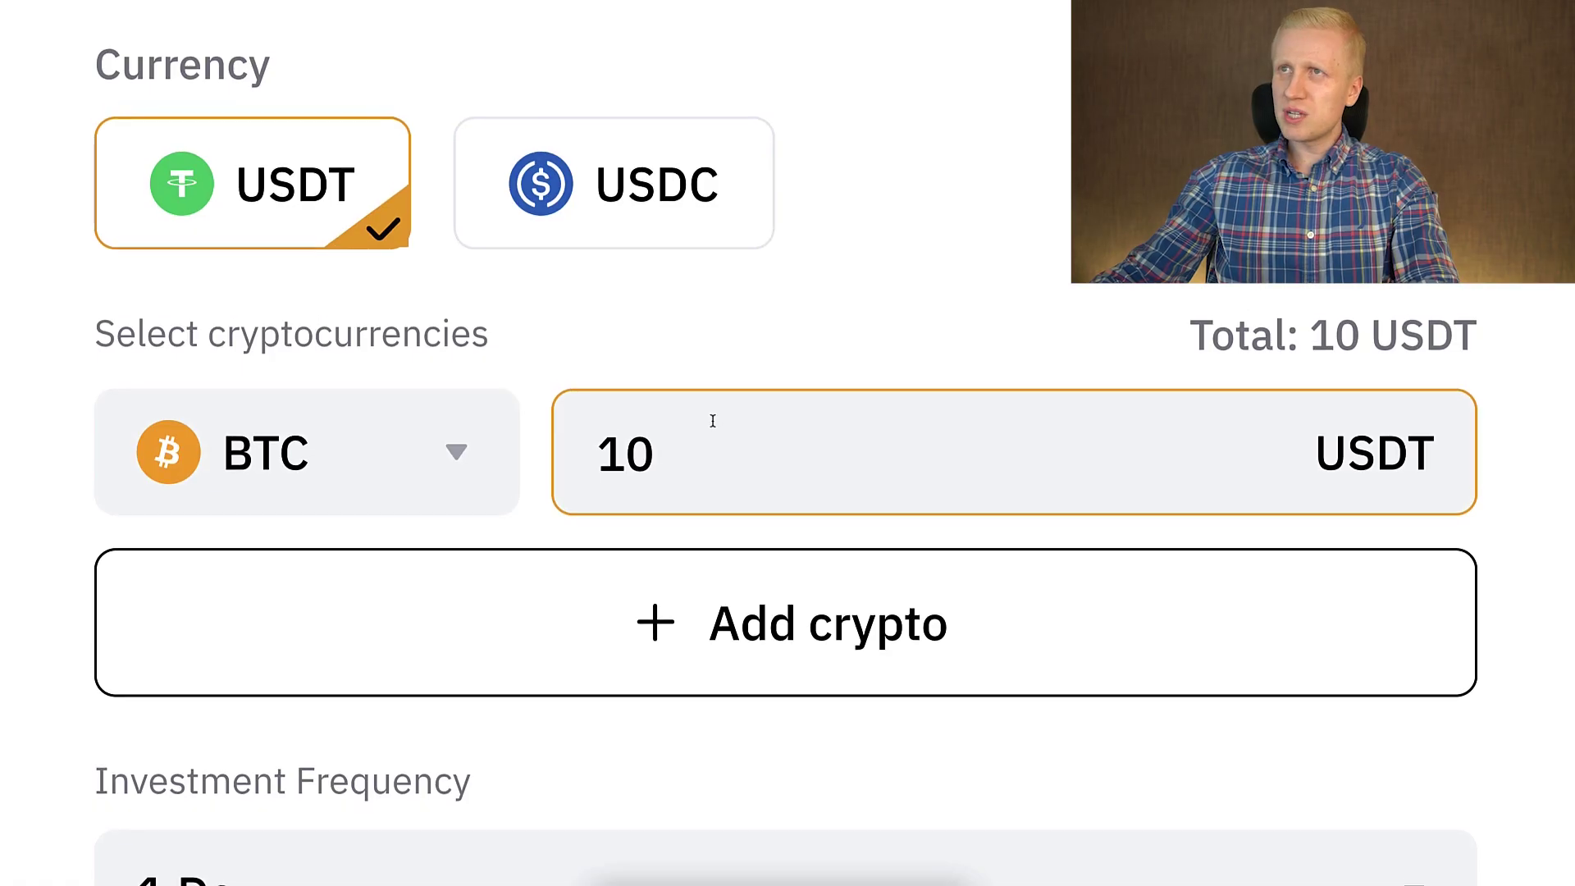
Create and confirm the daily 10 USDT BTC DCA bot, and check its entry among the active bots.
{"action": "scroll", "coordinate": [660, 514], "scroll_direction": "down", "scroll_amount": 5}
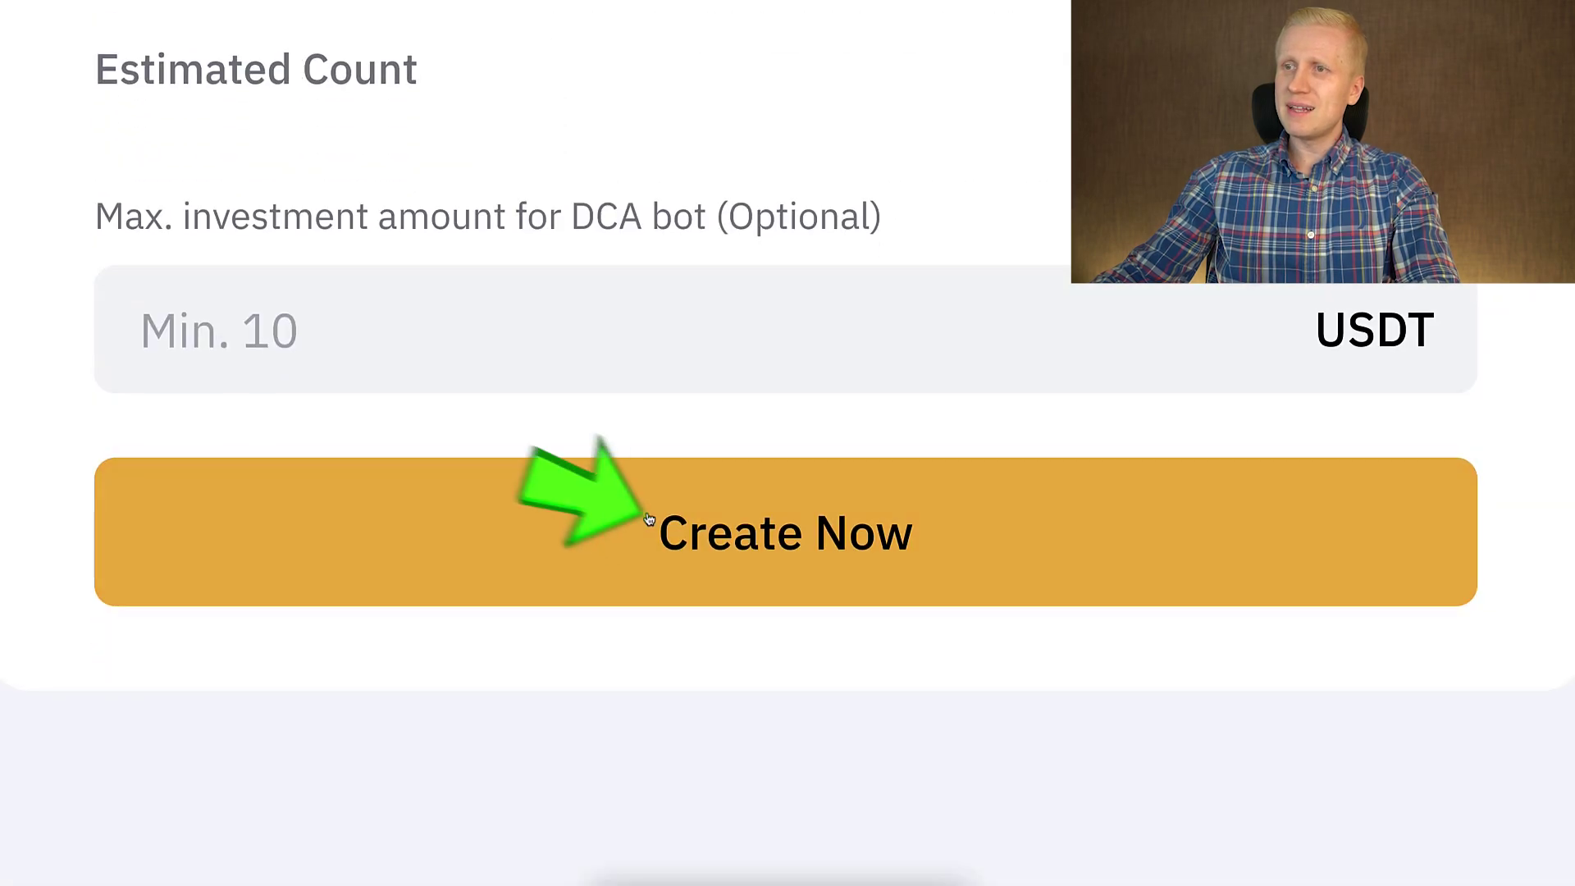
{"action": "left_click", "coordinate": [649, 519]}
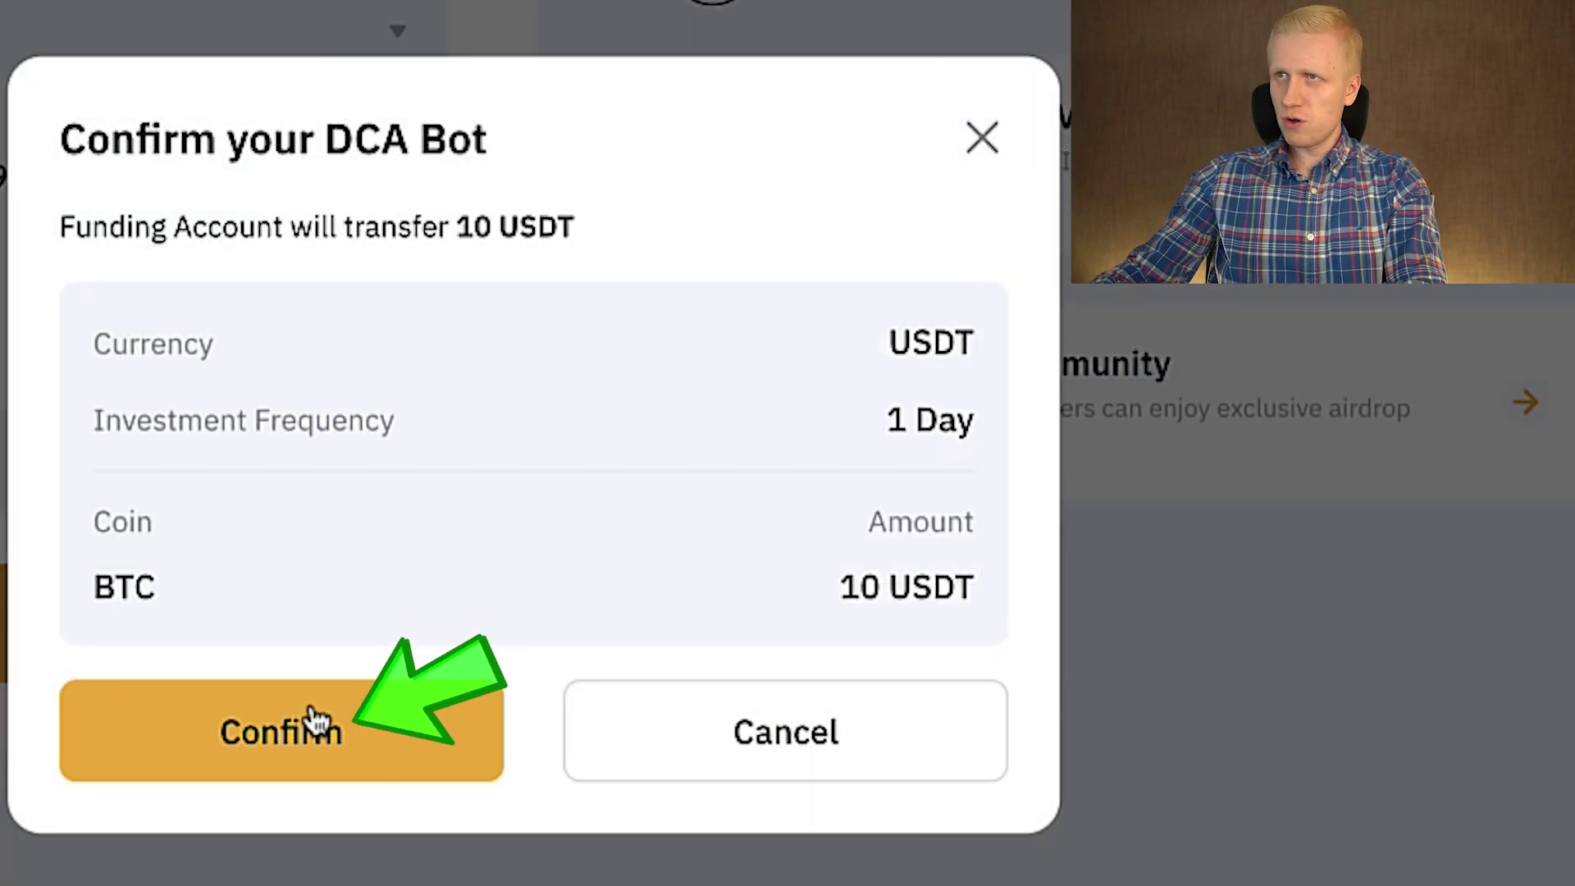
{"action": "left_click", "coordinate": [315, 720]}
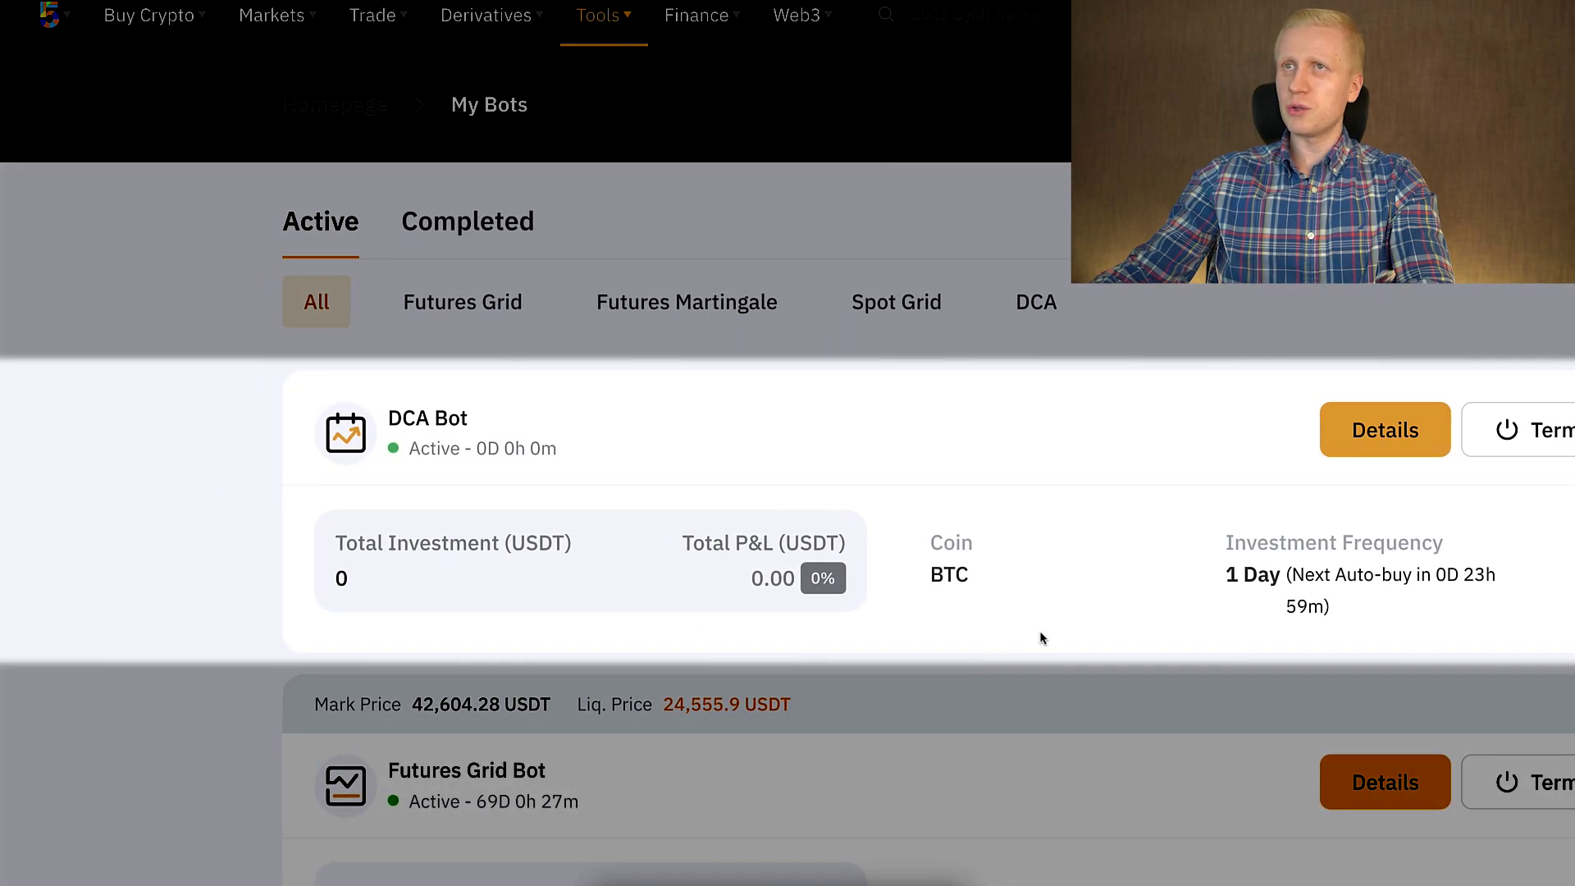
{"action": "left_click_drag", "start_coordinate": [1007, 633], "coordinate": [467, 393]}
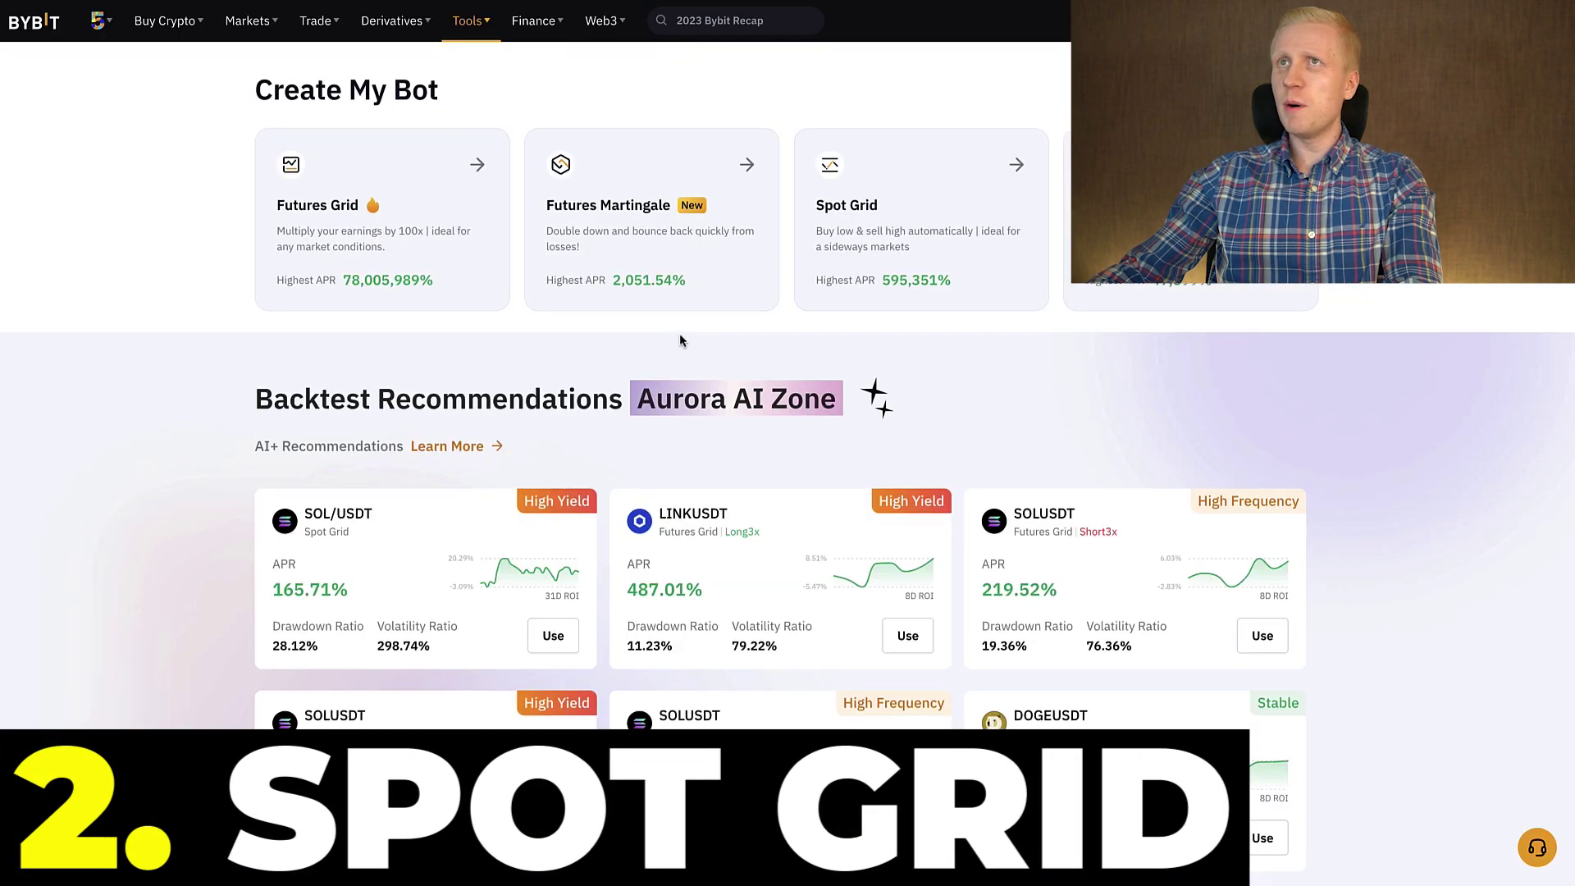
Open the creation form for a Spot Grid bot and set the BTC/USDT AI strategy's total investment to 100 USDT.
{"action": "scroll", "coordinate": [679, 336], "scroll_direction": "up", "scroll_amount": 3}
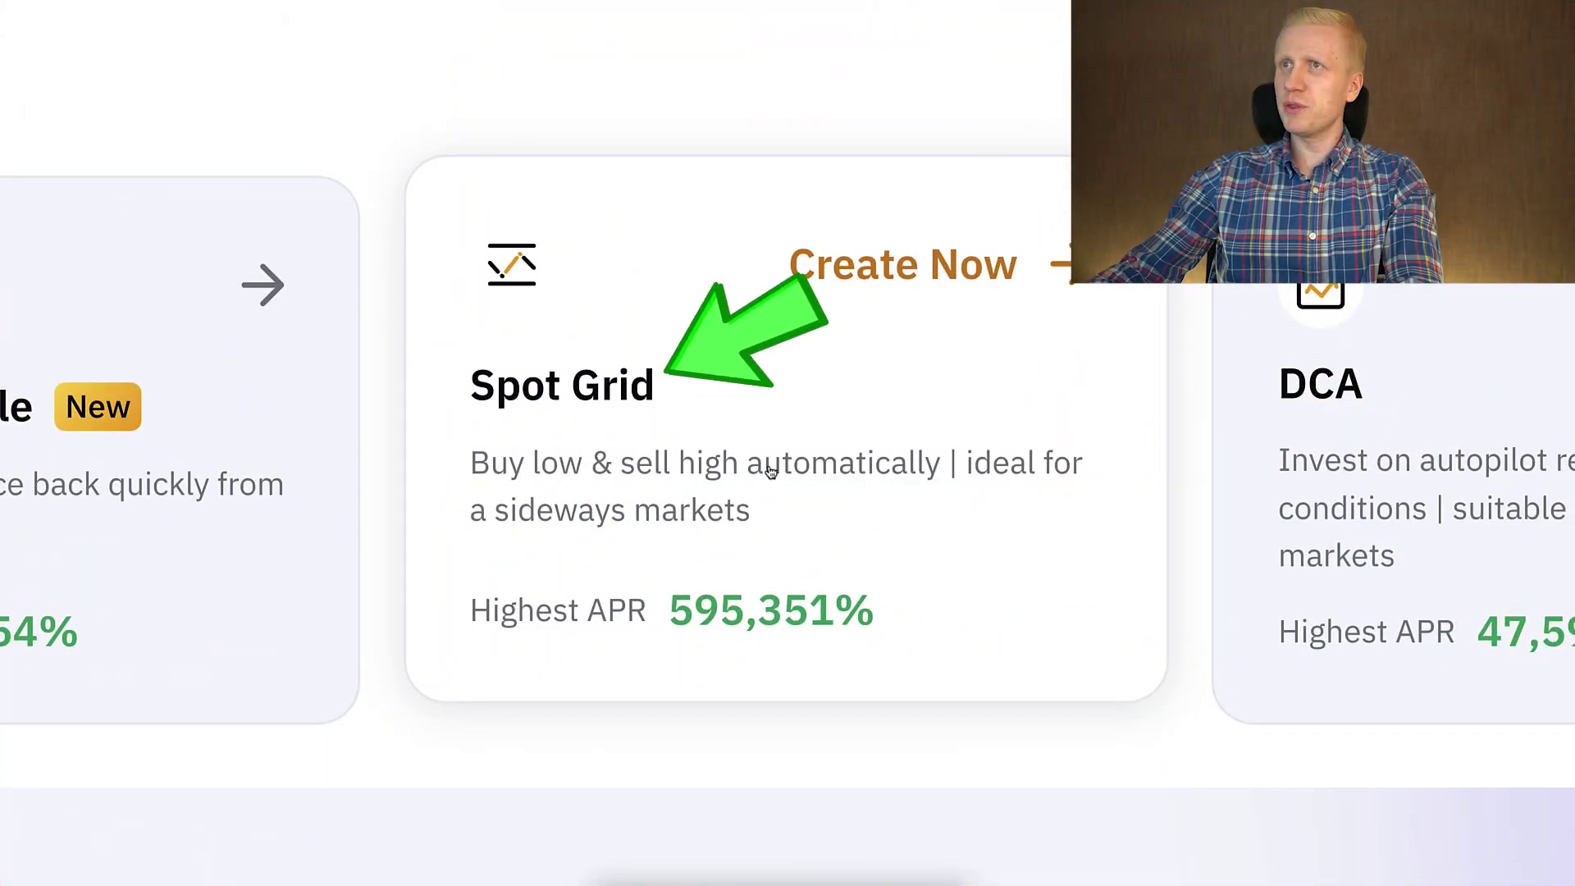
{"action": "left_click", "coordinate": [717, 472]}
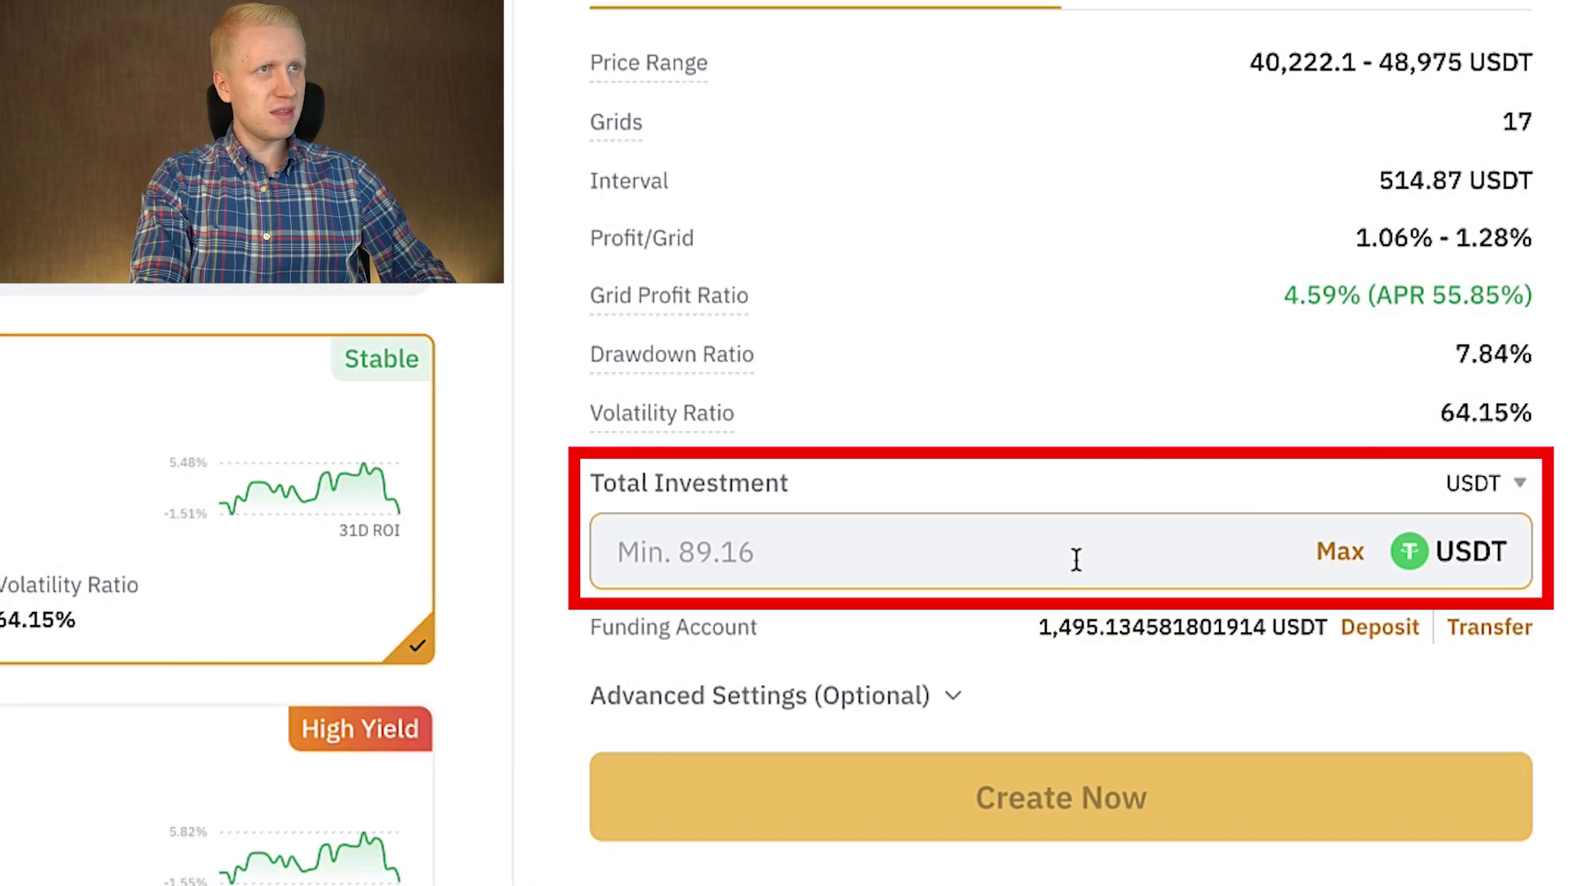
{"action": "left_click", "coordinate": [1076, 559]}
{"action": "type", "text": "100"}
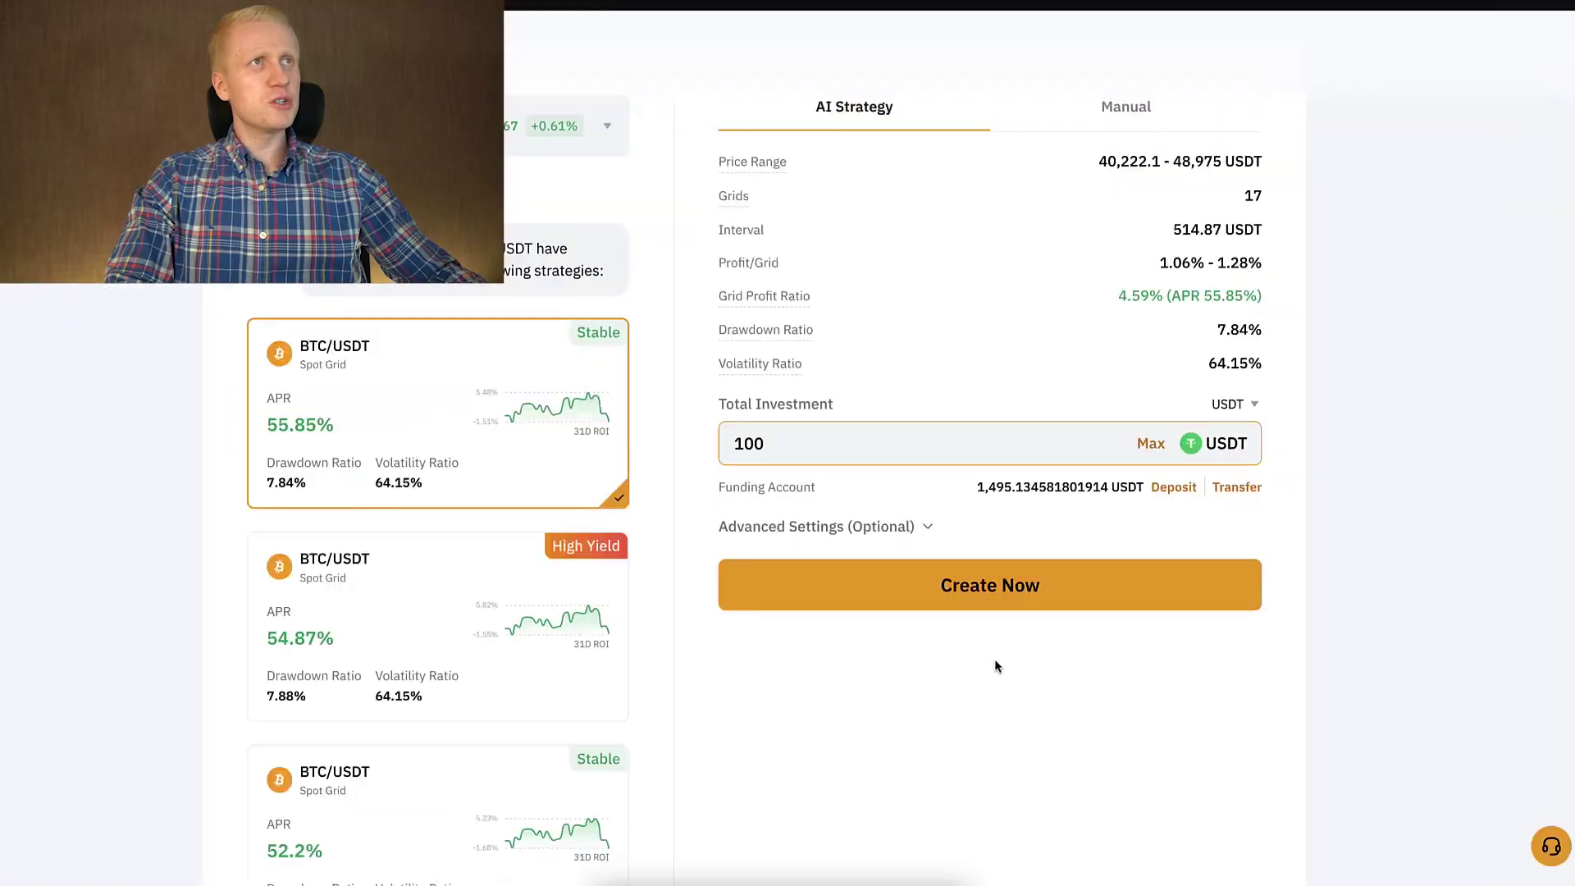
Switch the Spot Grid bot to manual configuration and set its price range to 30000 - 80000 USDT.
{"action": "left_click", "coordinate": [1133, 181]}
{"action": "left_click", "coordinate": [820, 270]}
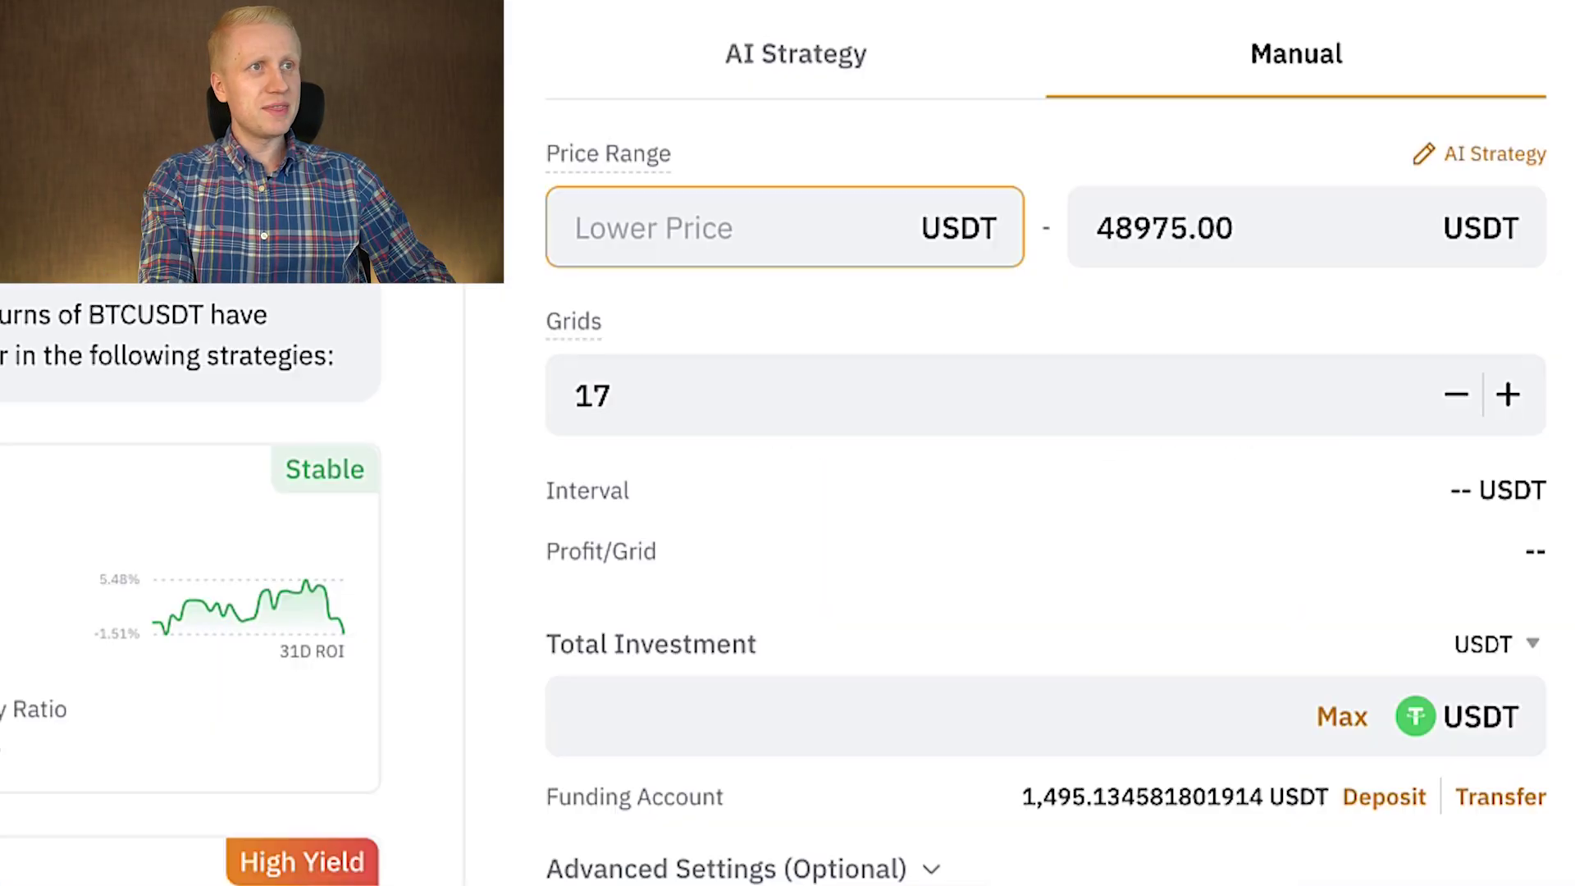
{"action": "type", "text": "3000080000"}
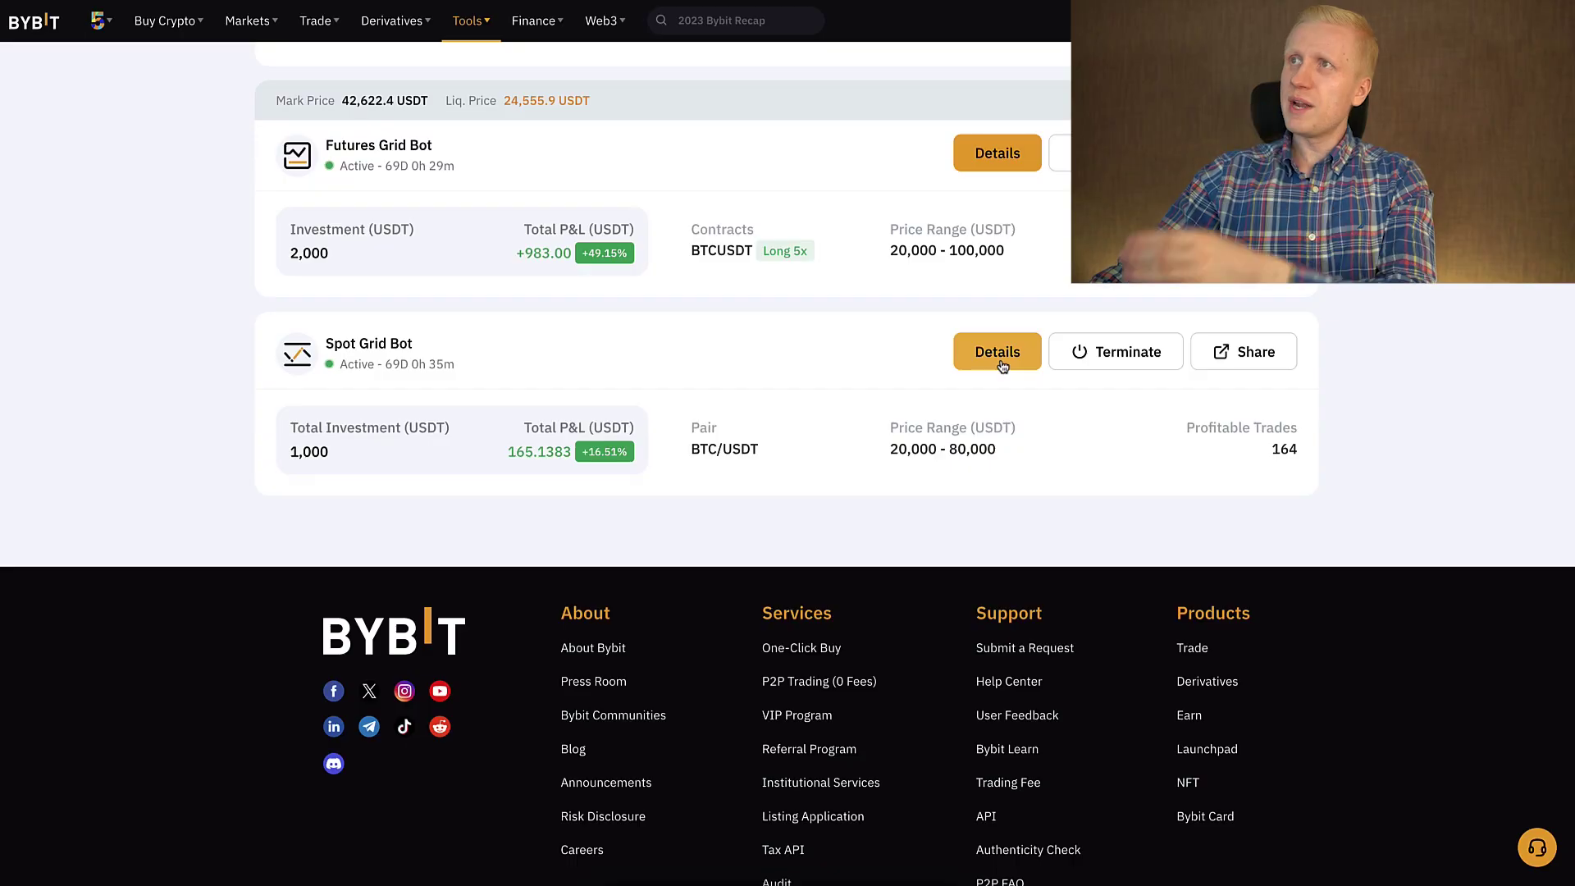
Open the active Spot Grid bot's details and examine the filled buy and sell orders in its history.
{"action": "left_click", "coordinate": [1022, 351]}
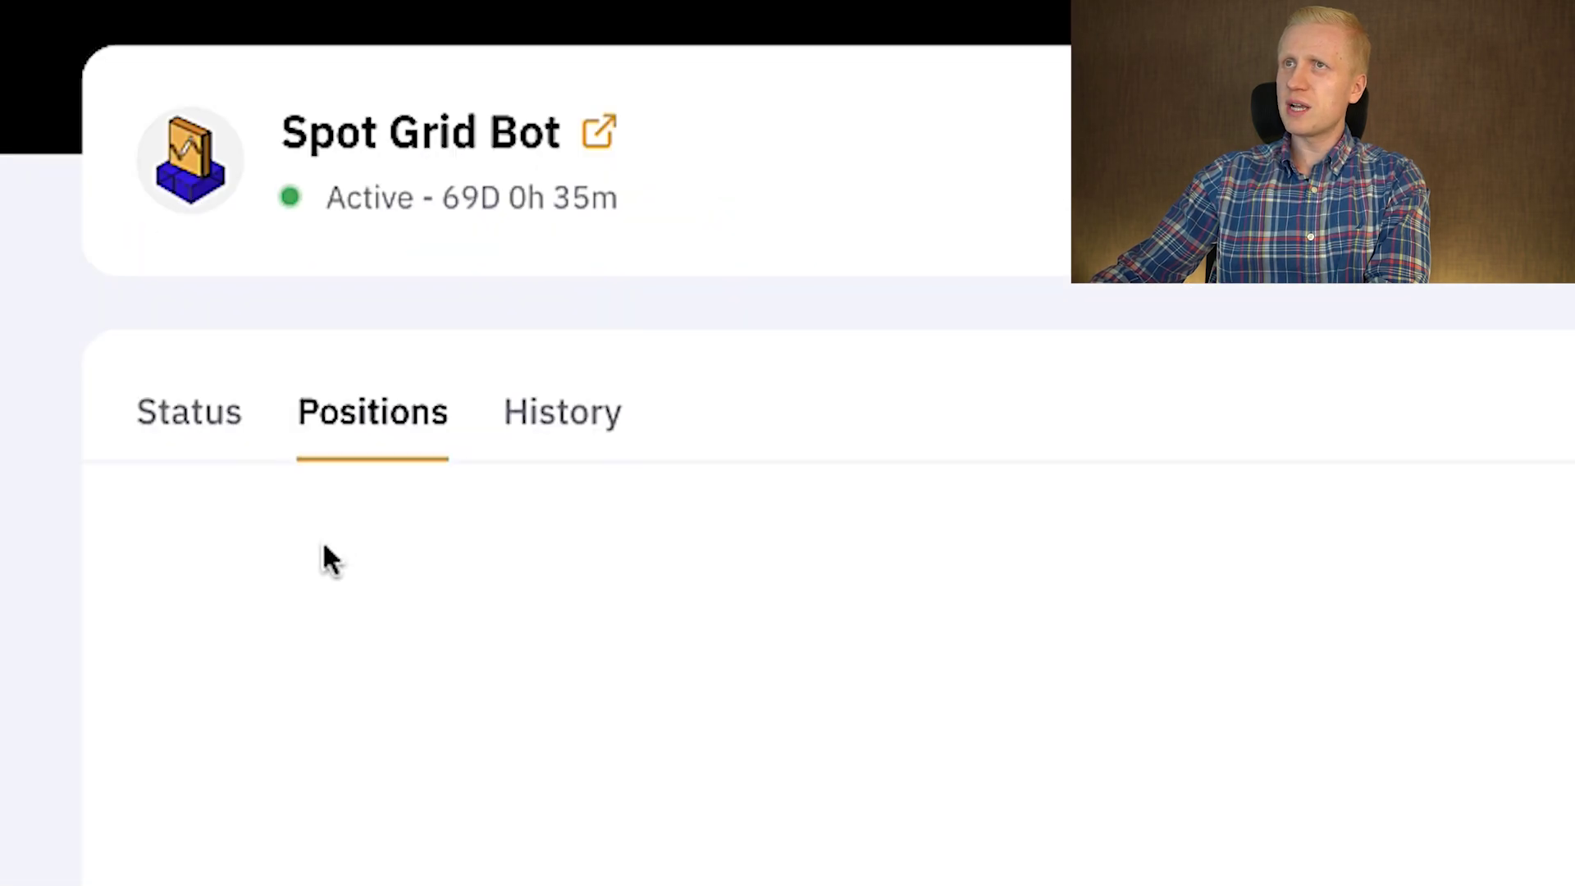
{"action": "left_click", "coordinate": [583, 427]}
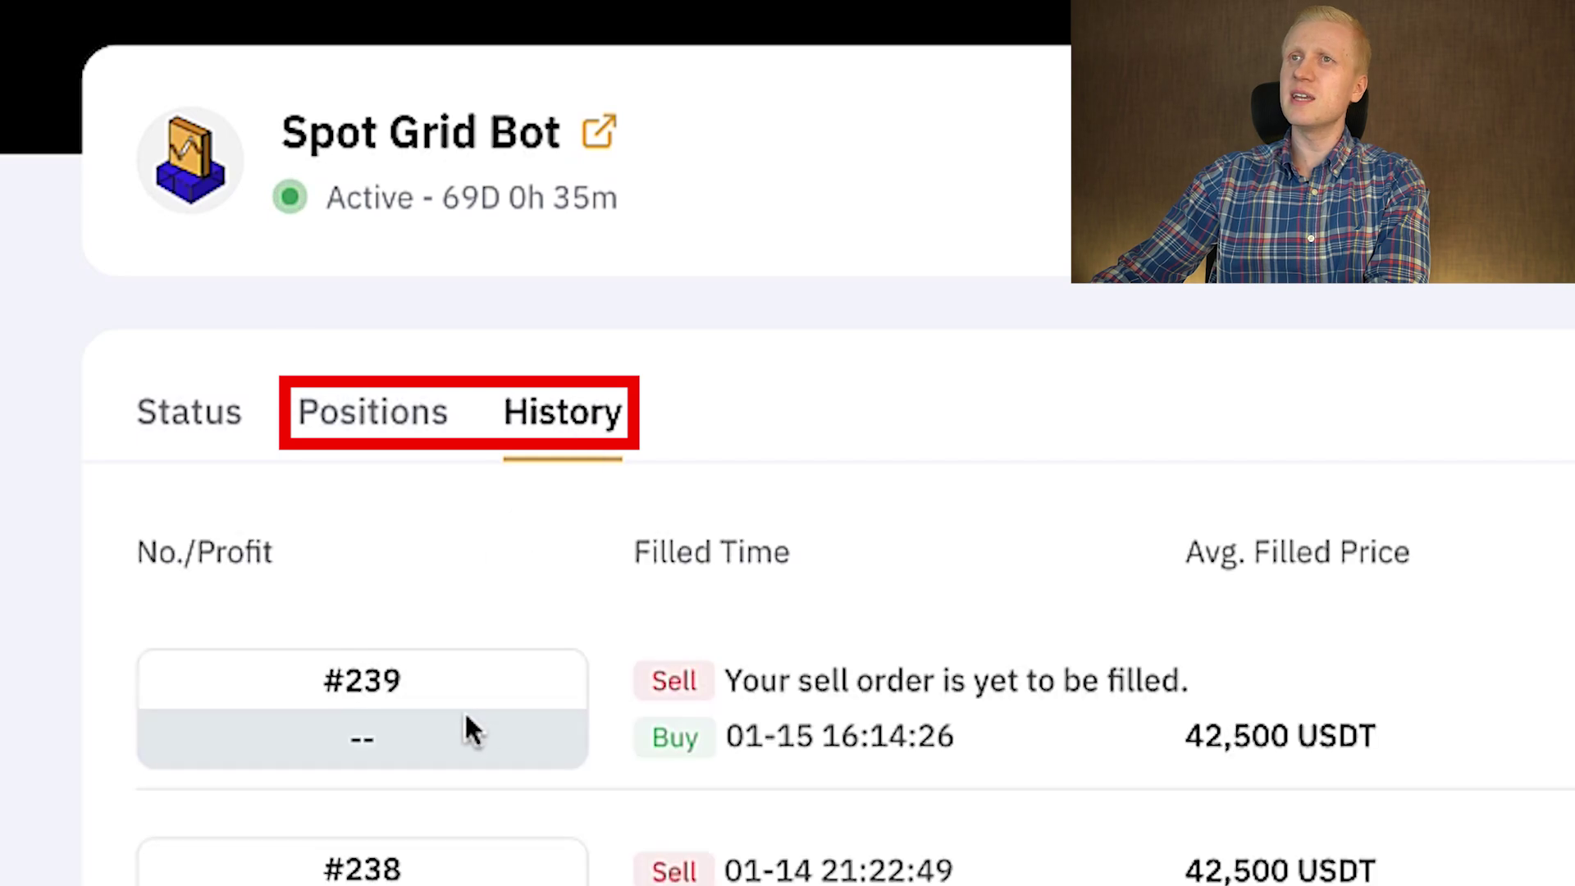
{"action": "scroll", "coordinate": [820, 485], "scroll_direction": "down", "scroll_amount": 6}
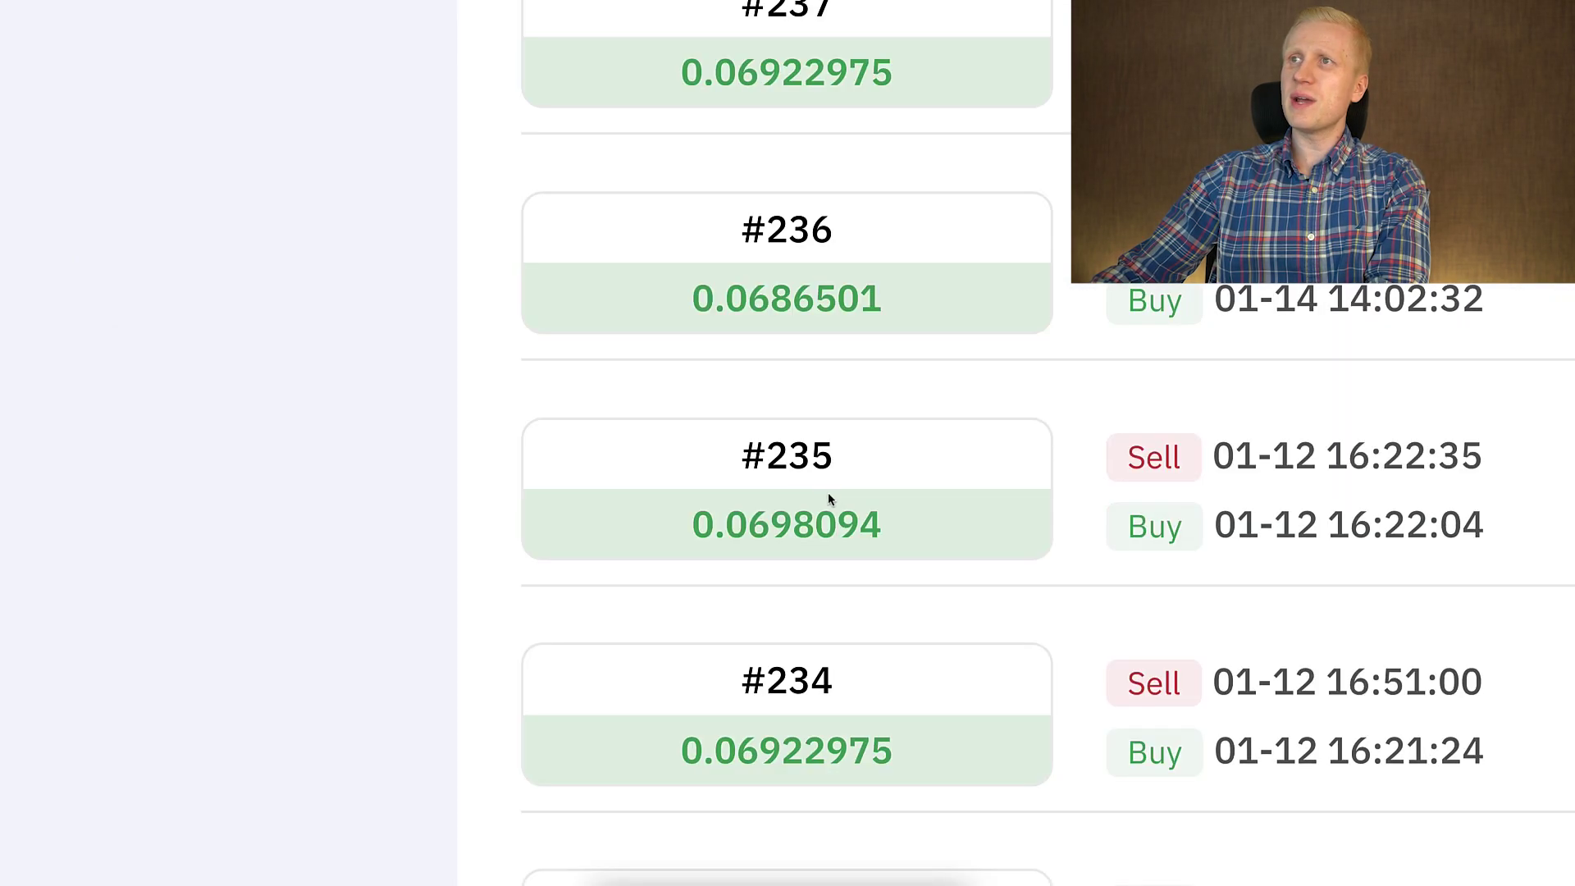
{"action": "left_click_drag", "start_coordinate": [791, 622], "coordinate": [762, 526]}
{"action": "scroll", "coordinate": [759, 564], "scroll_direction": "down", "scroll_amount": 20}
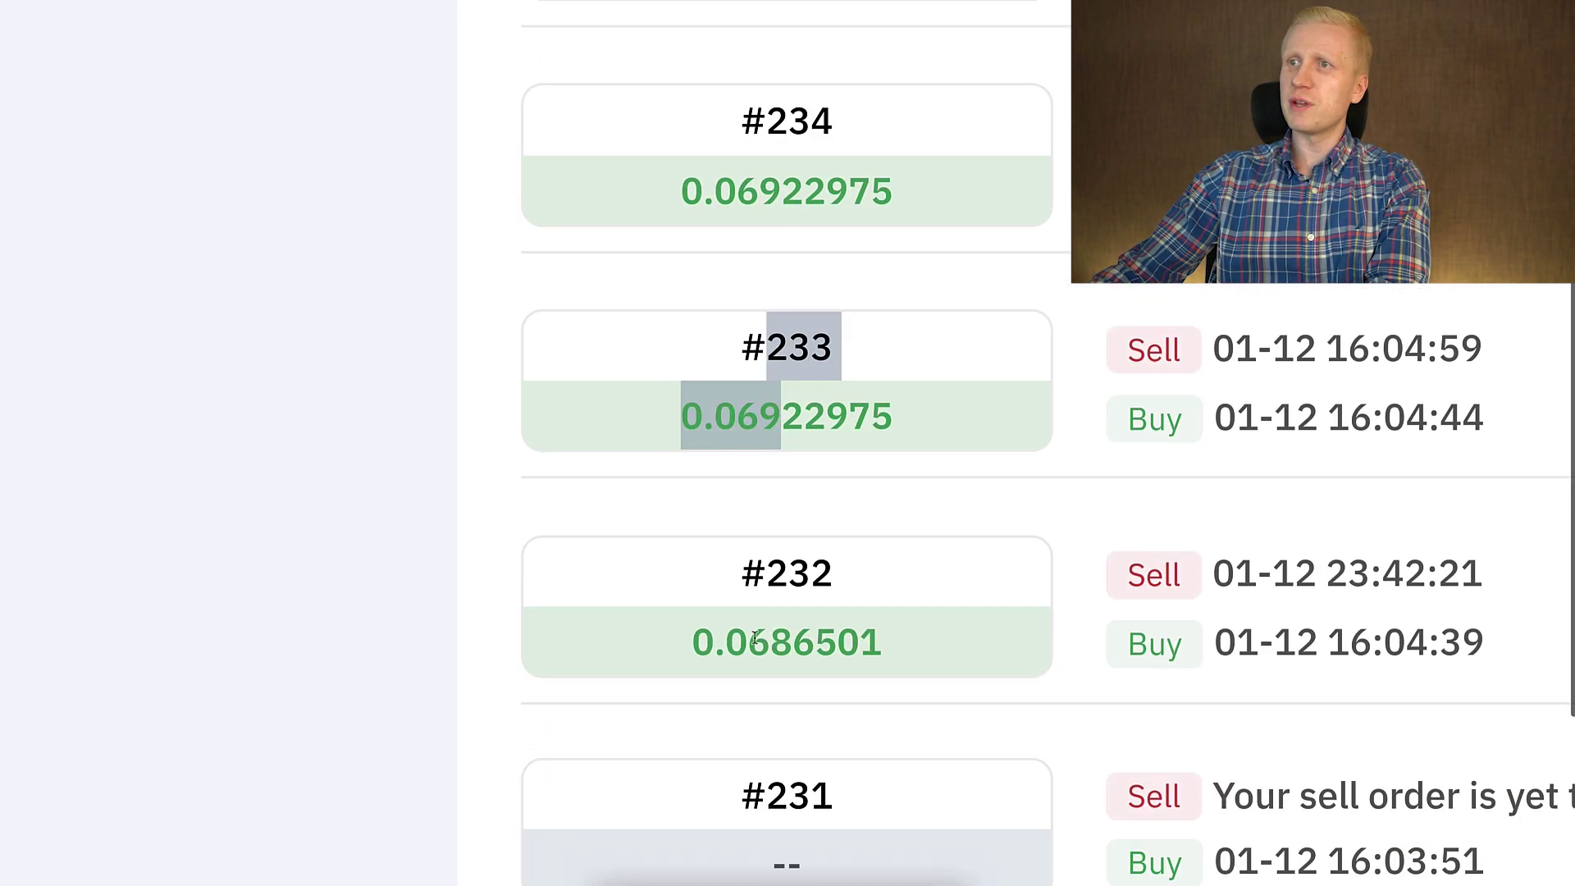
{"action": "scroll", "coordinate": [738, 502], "scroll_direction": "down", "scroll_amount": 20}
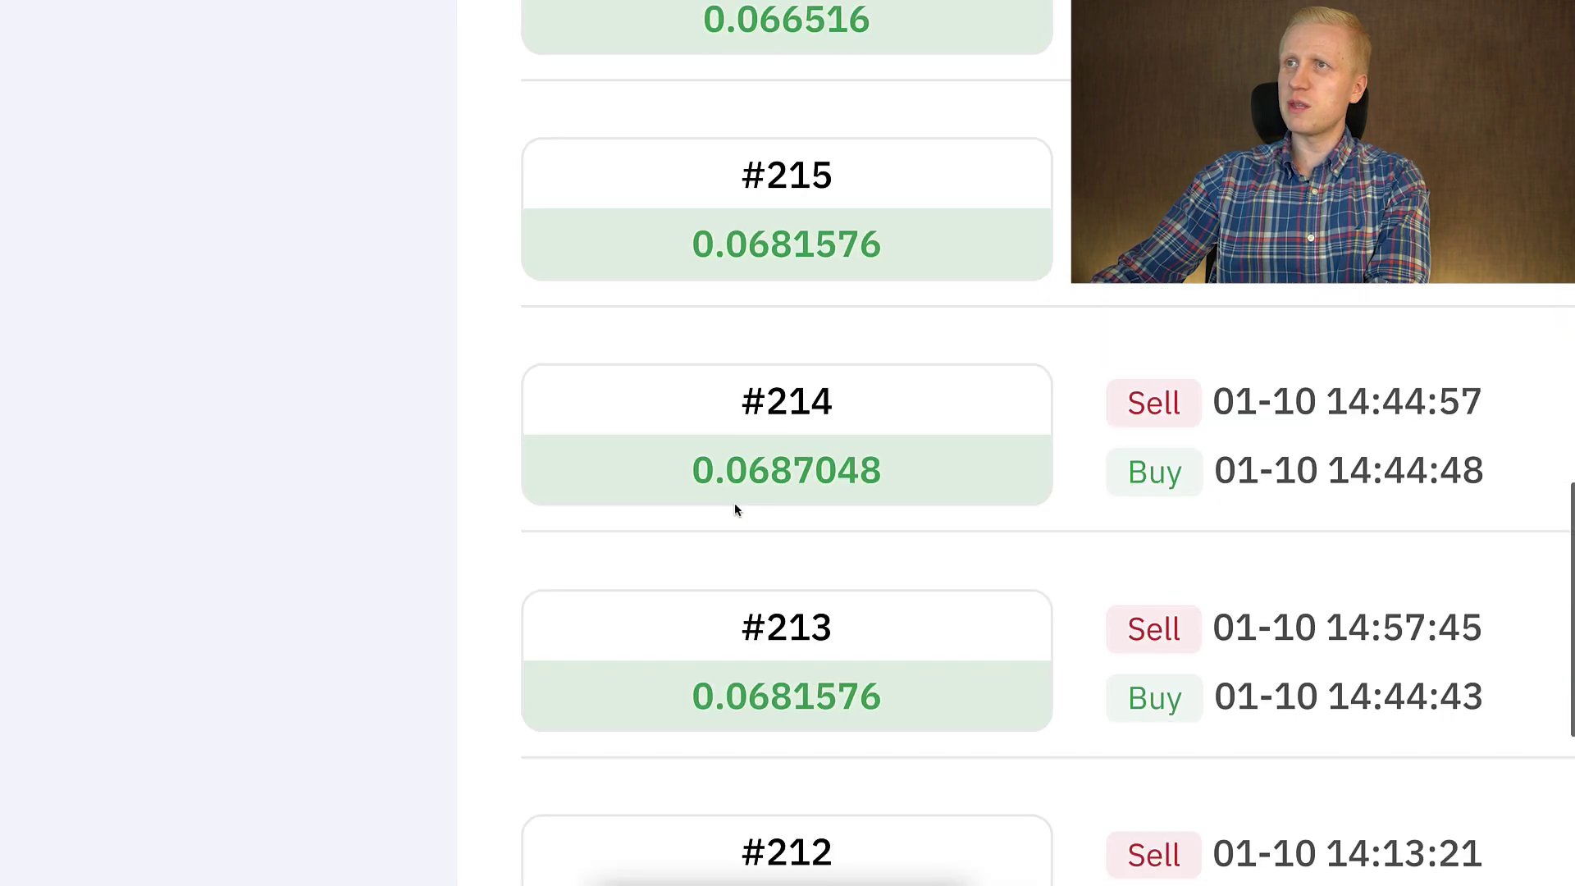
{"action": "scroll", "coordinate": [737, 510], "scroll_direction": "down", "scroll_amount": 3}
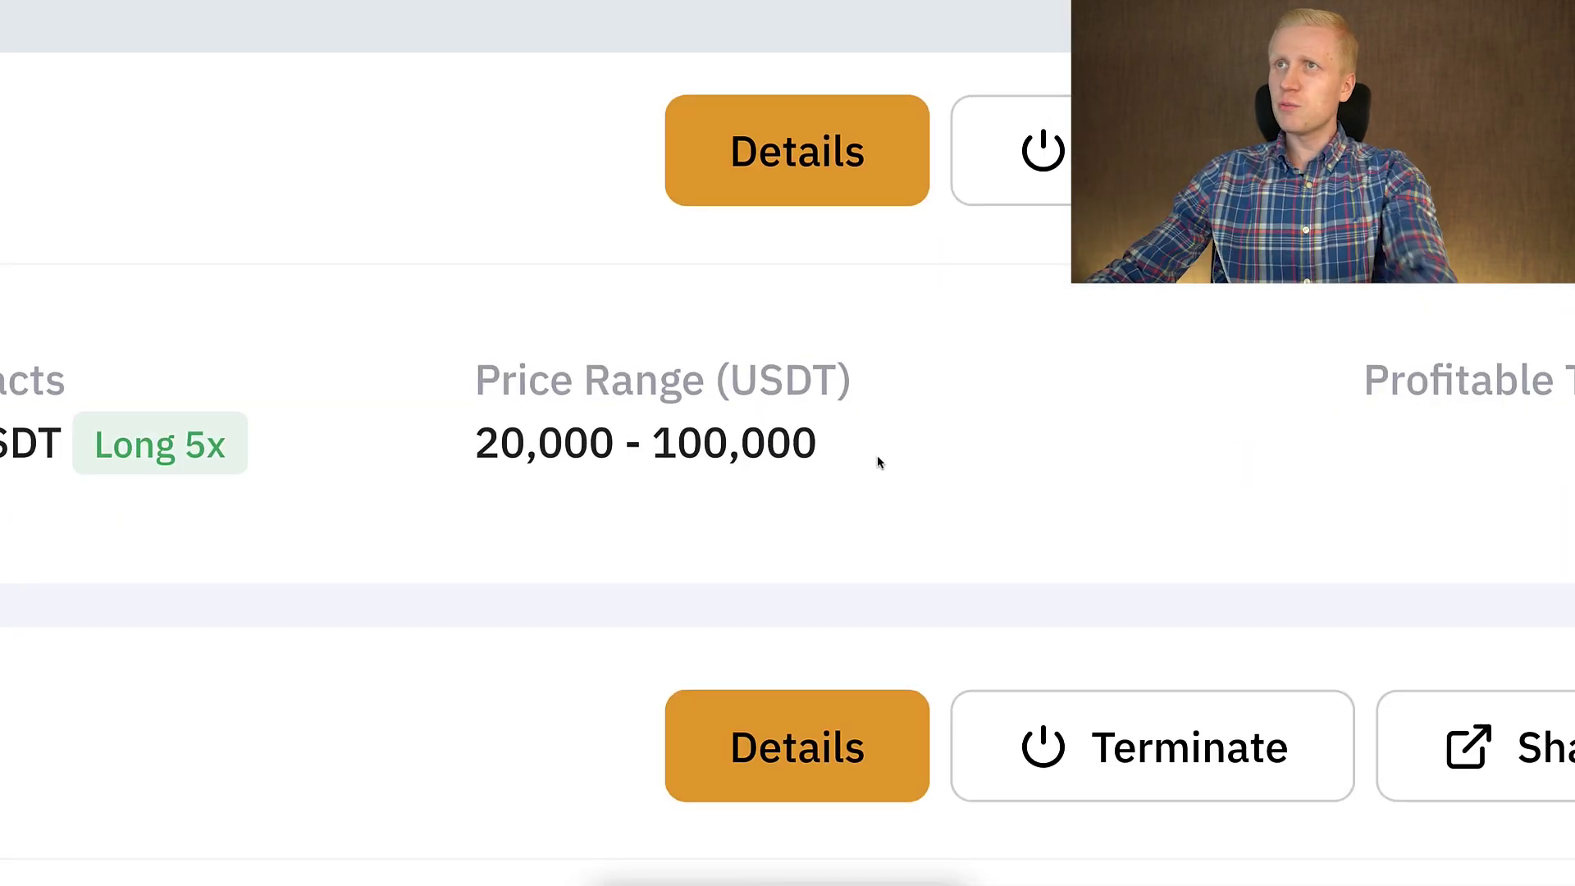
Examine the active Futures Grid bot's price range, investment and total P&L among the running bots.
{"action": "triple_click", "coordinate": [878, 463]}
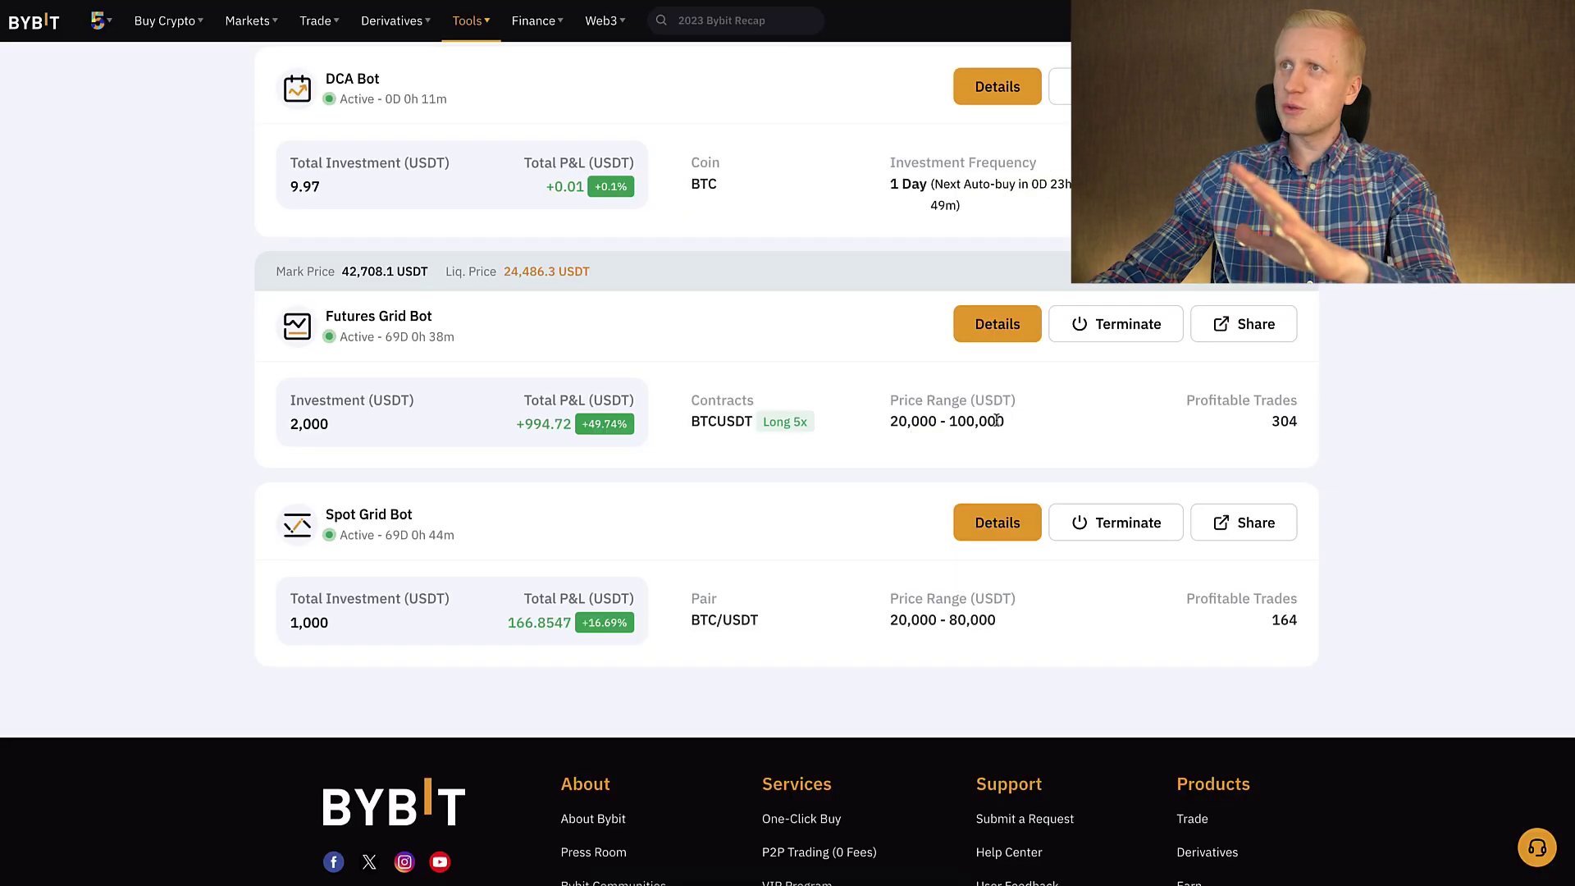
{"action": "left_click", "coordinate": [997, 420]}
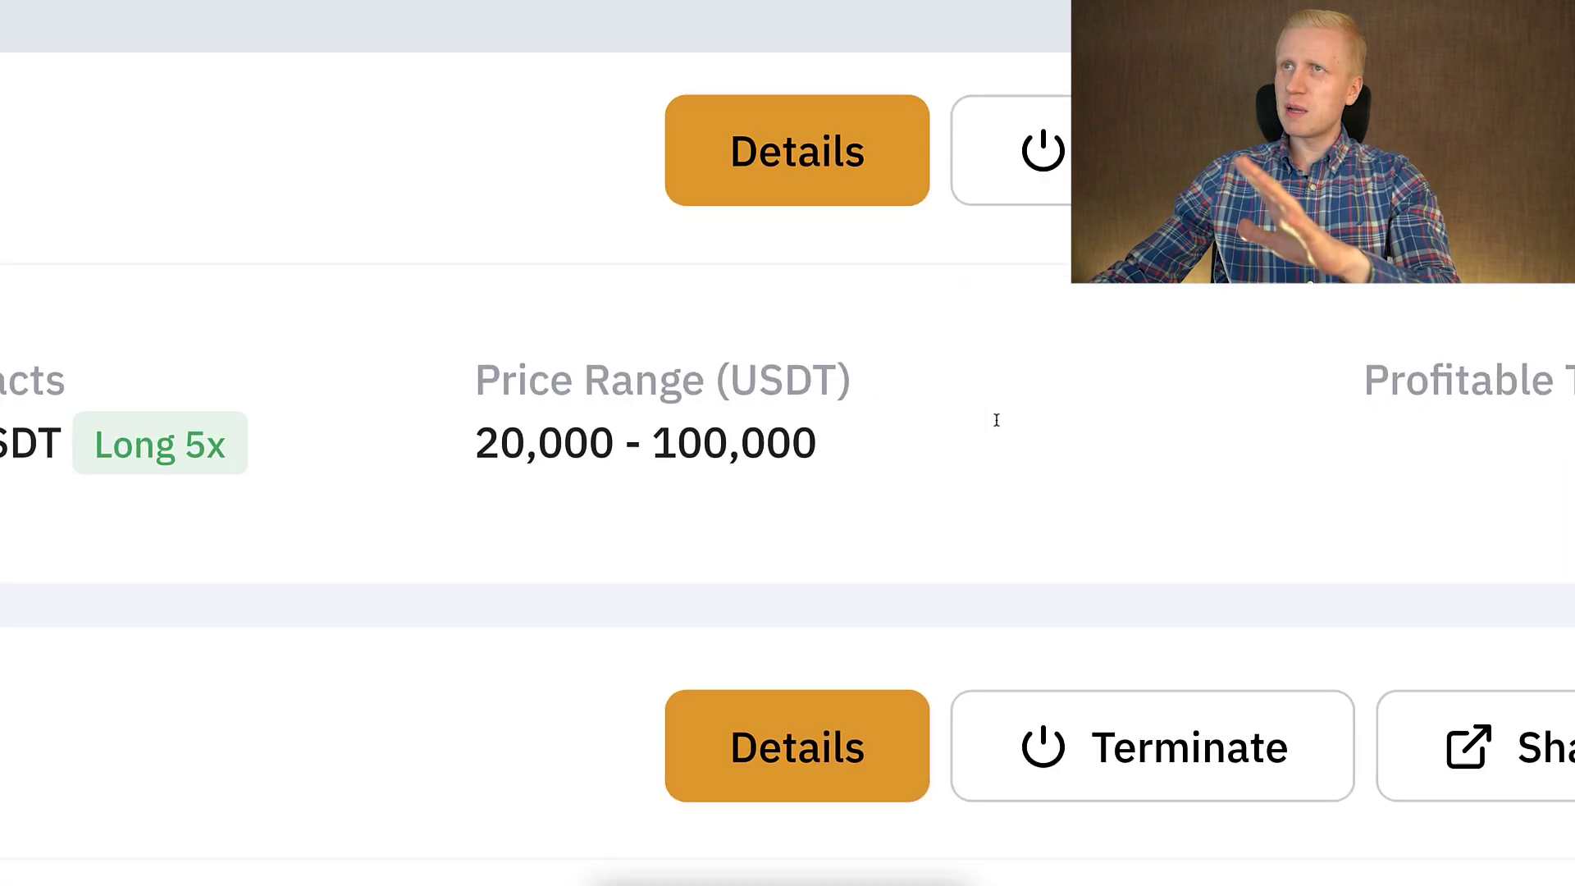
{"action": "scroll", "coordinate": [997, 420], "scroll_direction": "left", "scroll_amount": 15}
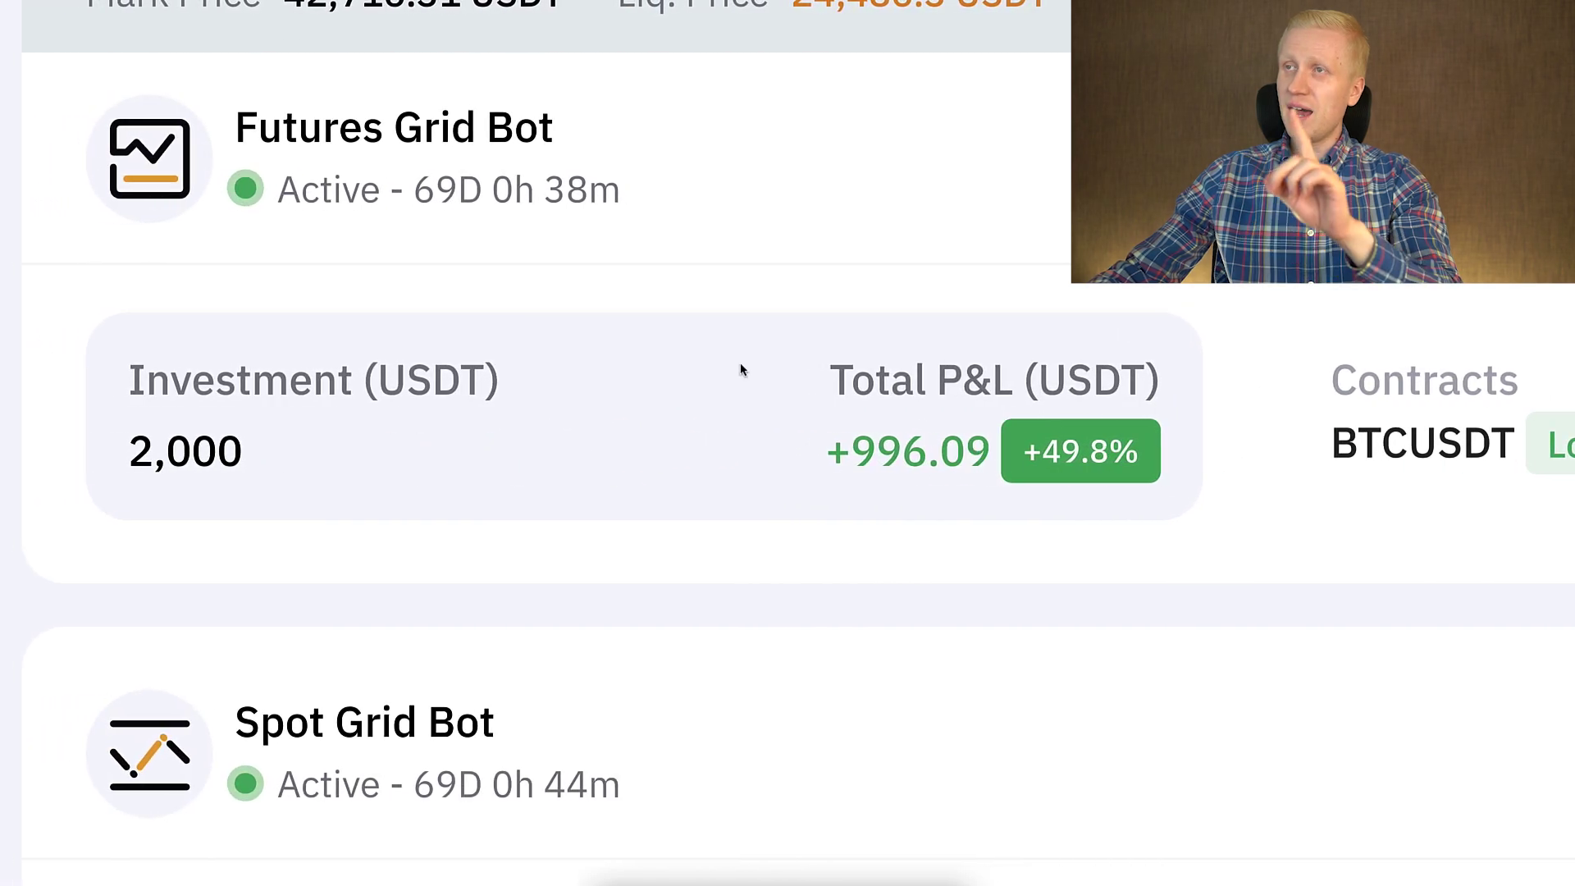
{"action": "left_click_drag", "start_coordinate": [741, 370], "coordinate": [1147, 450]}
{"action": "left_click", "coordinate": [1011, 437]}
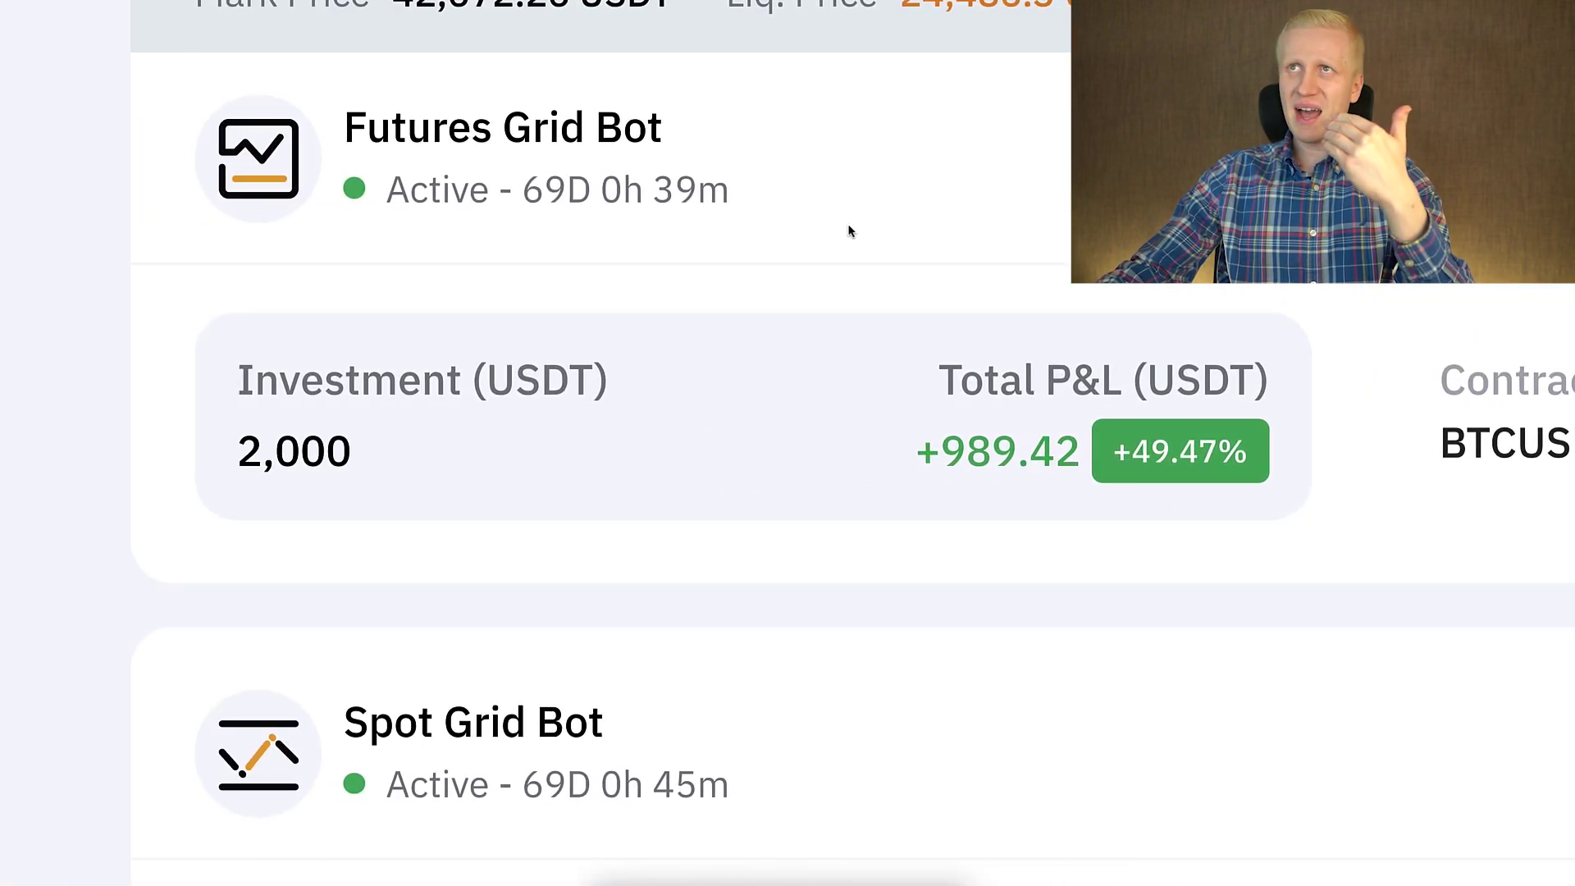
Compare the Neutral, Long and Short AI strategy parameters in the Futures Grid bot's creation form.
{"action": "scroll", "coordinate": [829, 558], "scroll_direction": "down", "scroll_amount": 2}
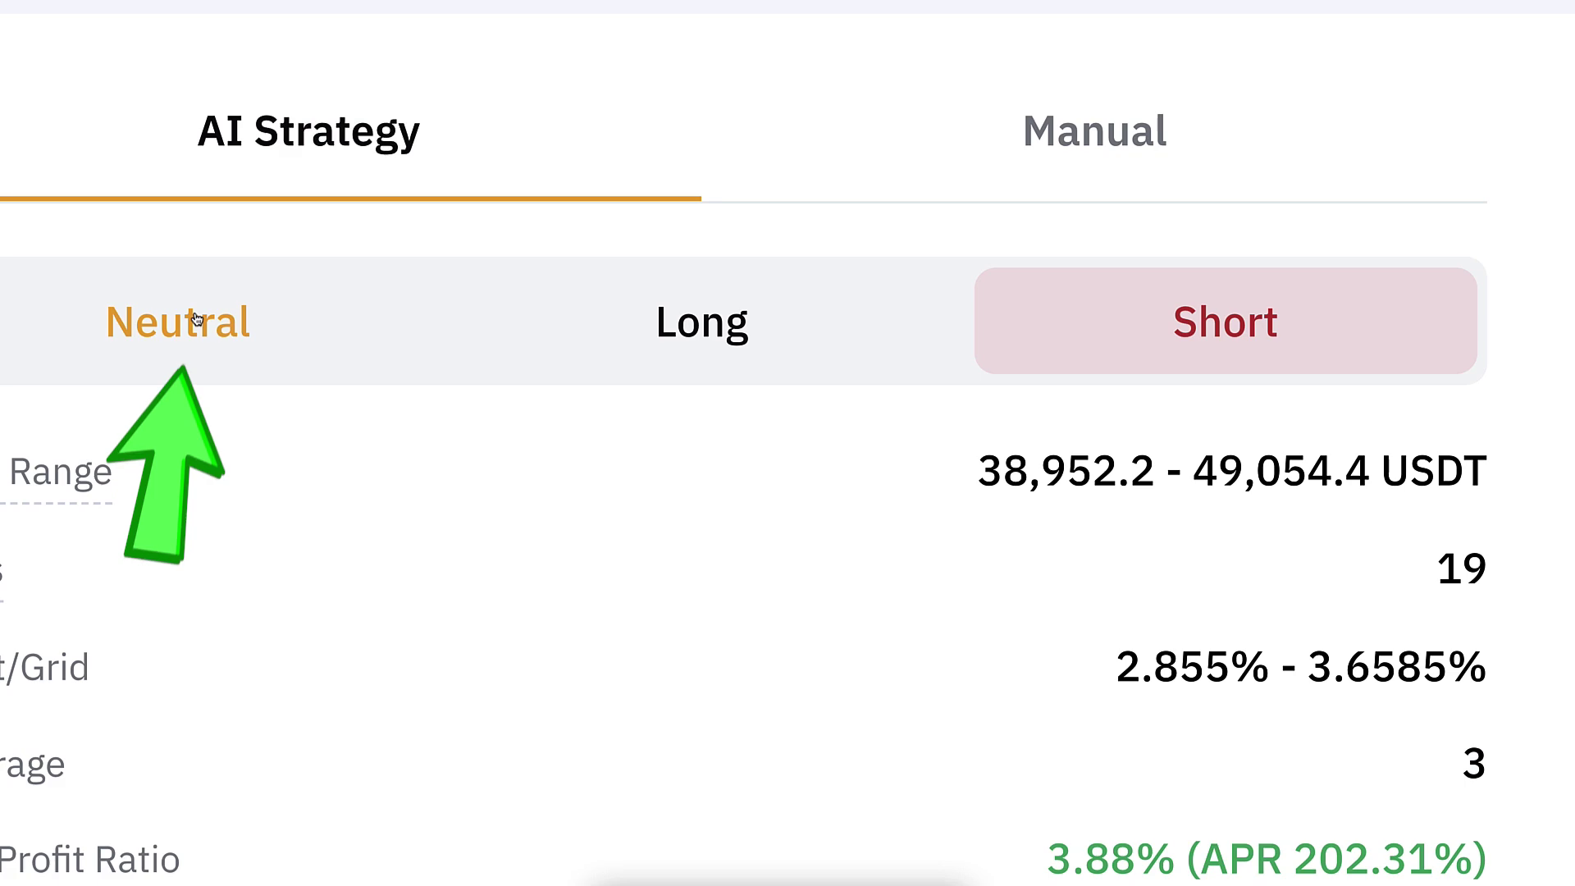
{"action": "left_click", "coordinate": [181, 129]}
{"action": "left_click", "coordinate": [826, 317]}
{"action": "left_click", "coordinate": [1143, 320]}
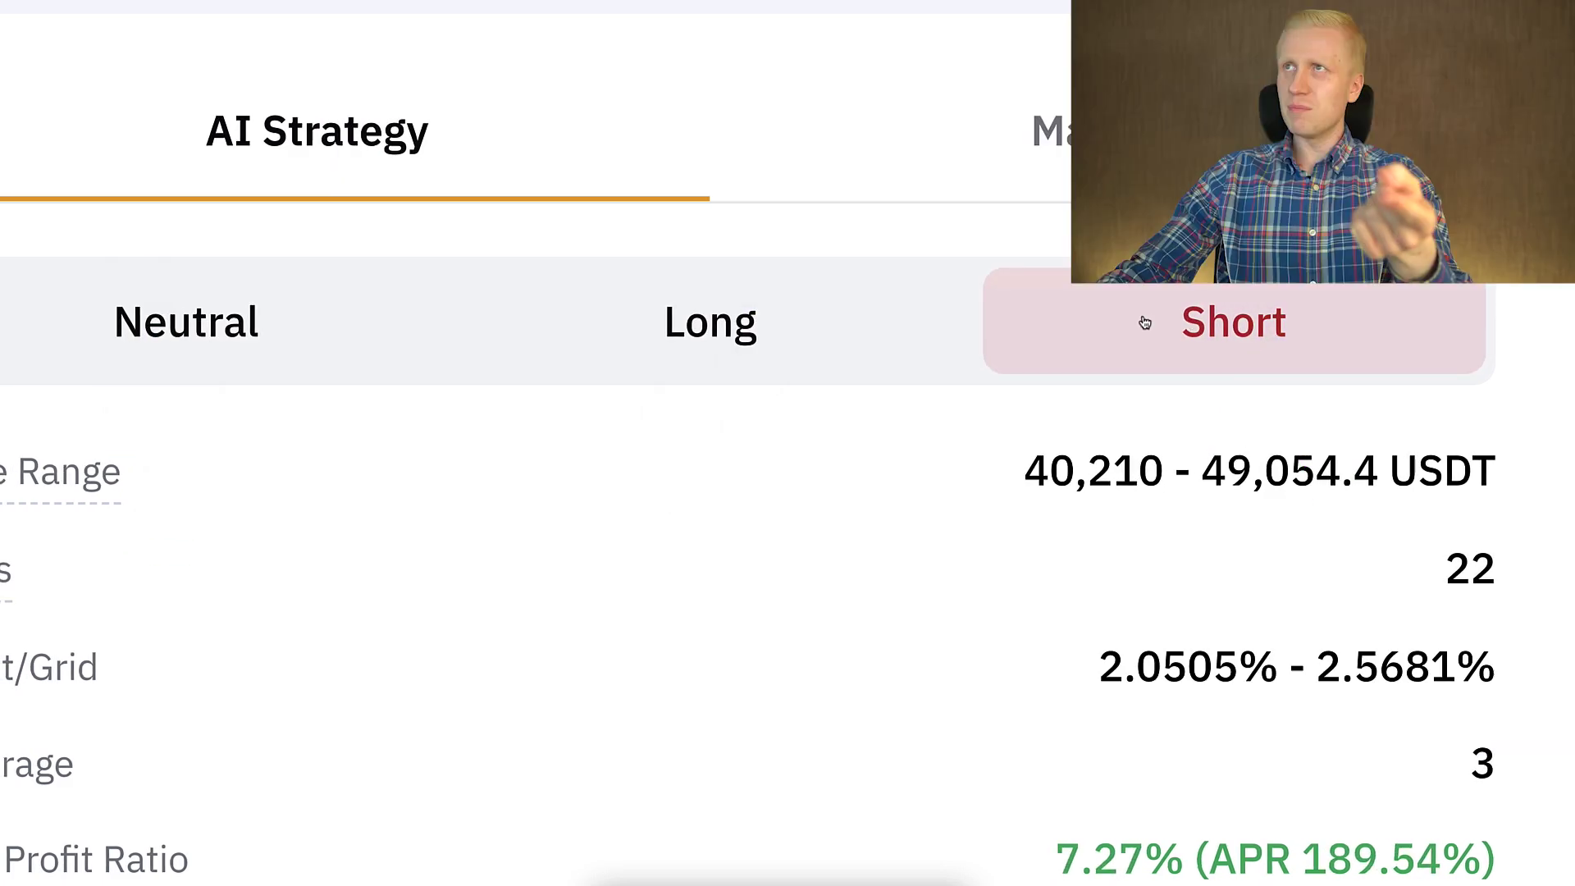
{"action": "left_click", "coordinate": [1092, 141]}
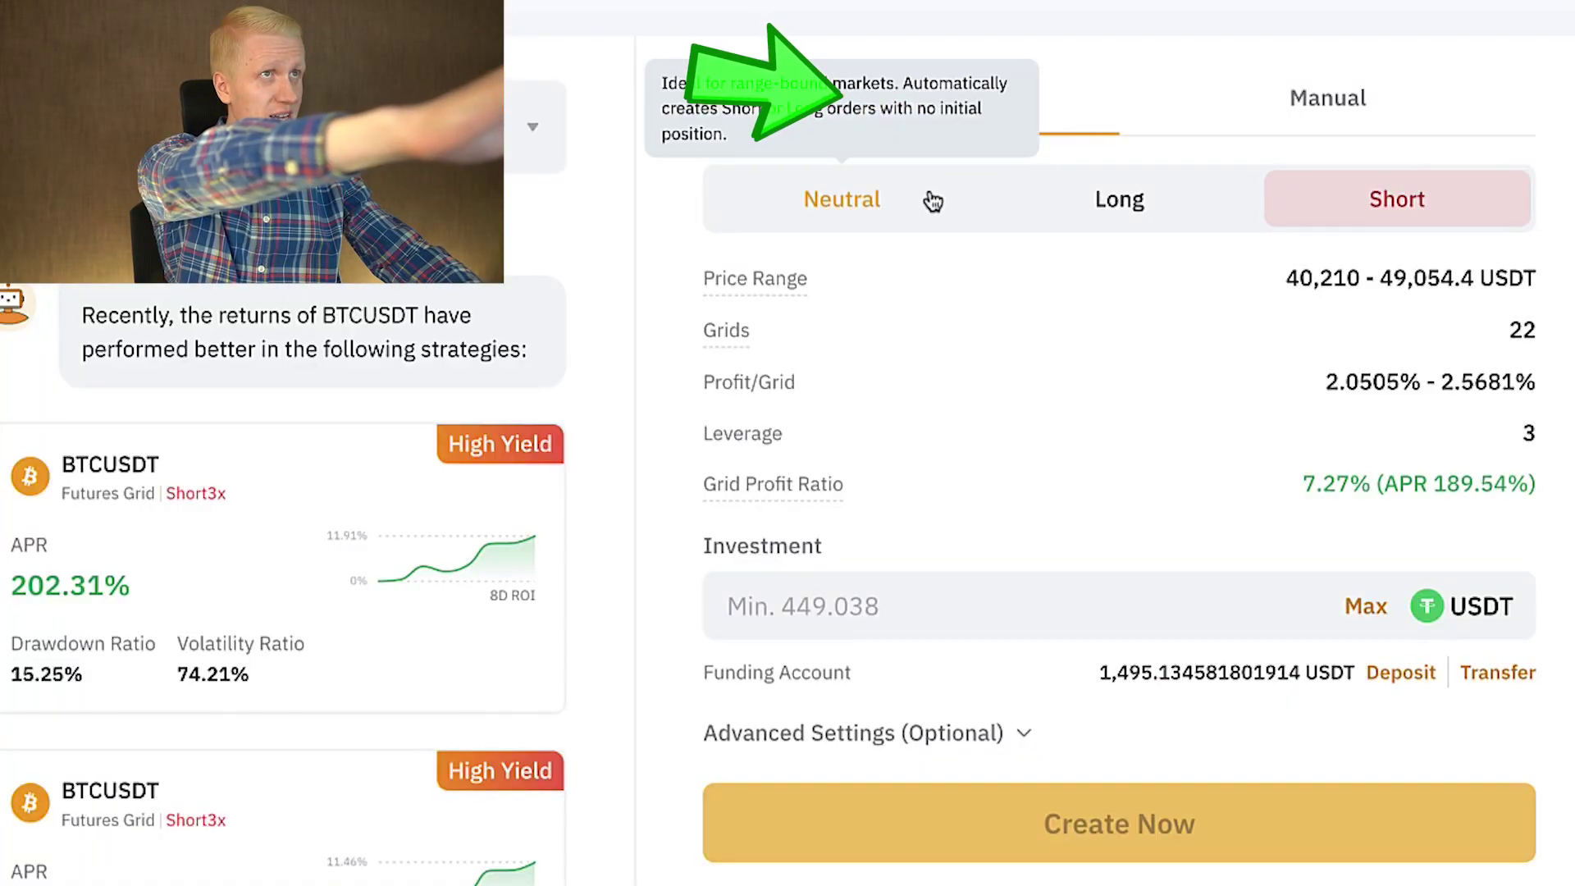
Set the BTCUSDT Futures Grid bot to the Neutral AI strategy with an investment of 400 USDT.
{"action": "left_click", "coordinate": [929, 197]}
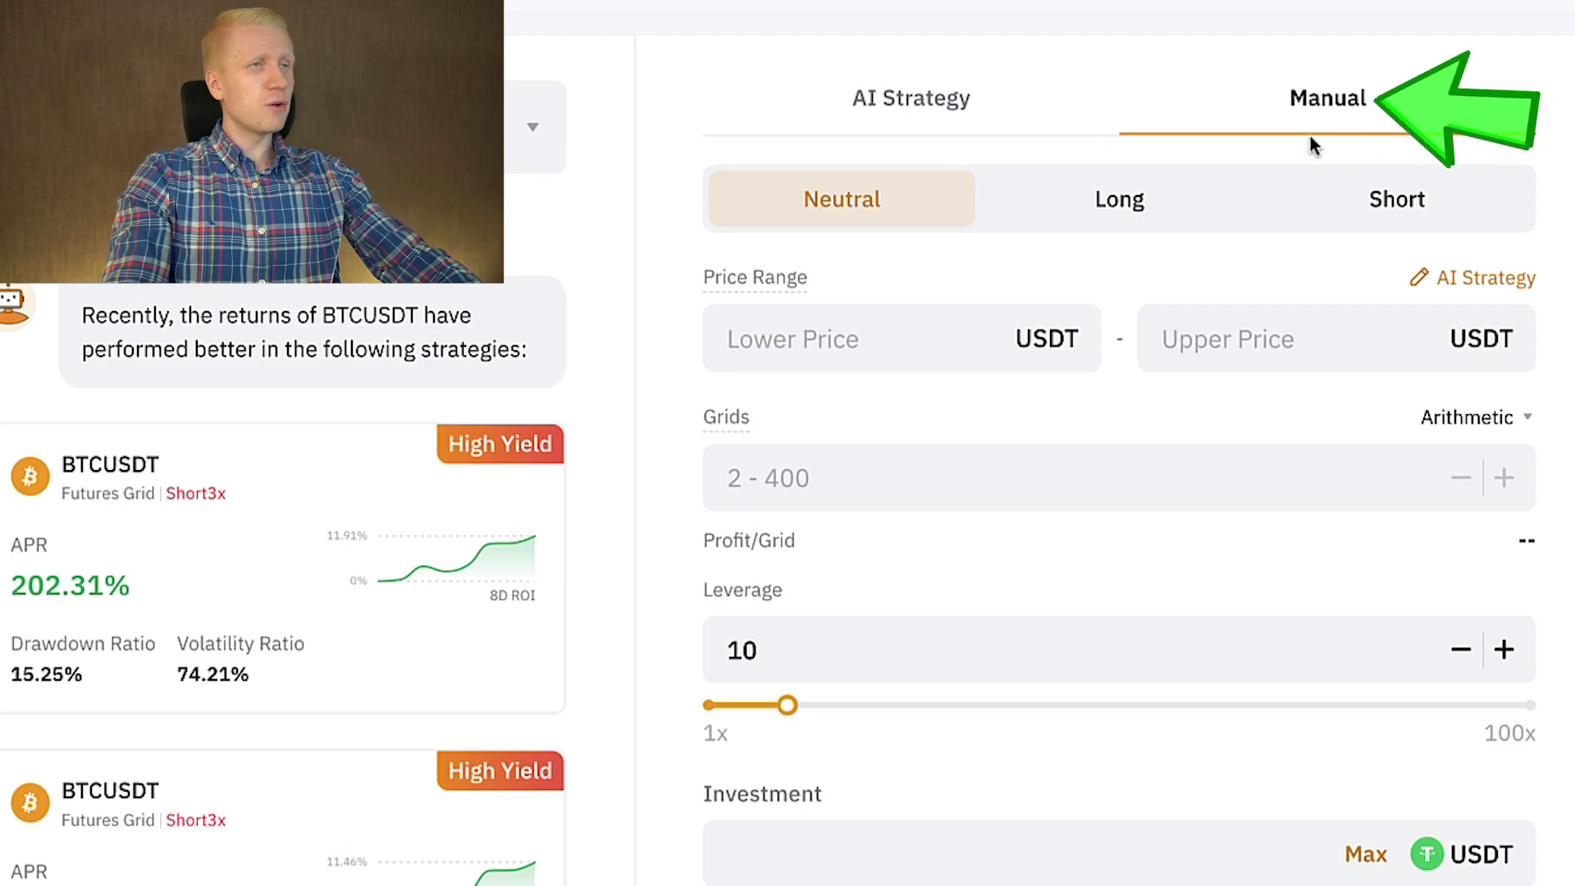
{"action": "left_click", "coordinate": [861, 123]}
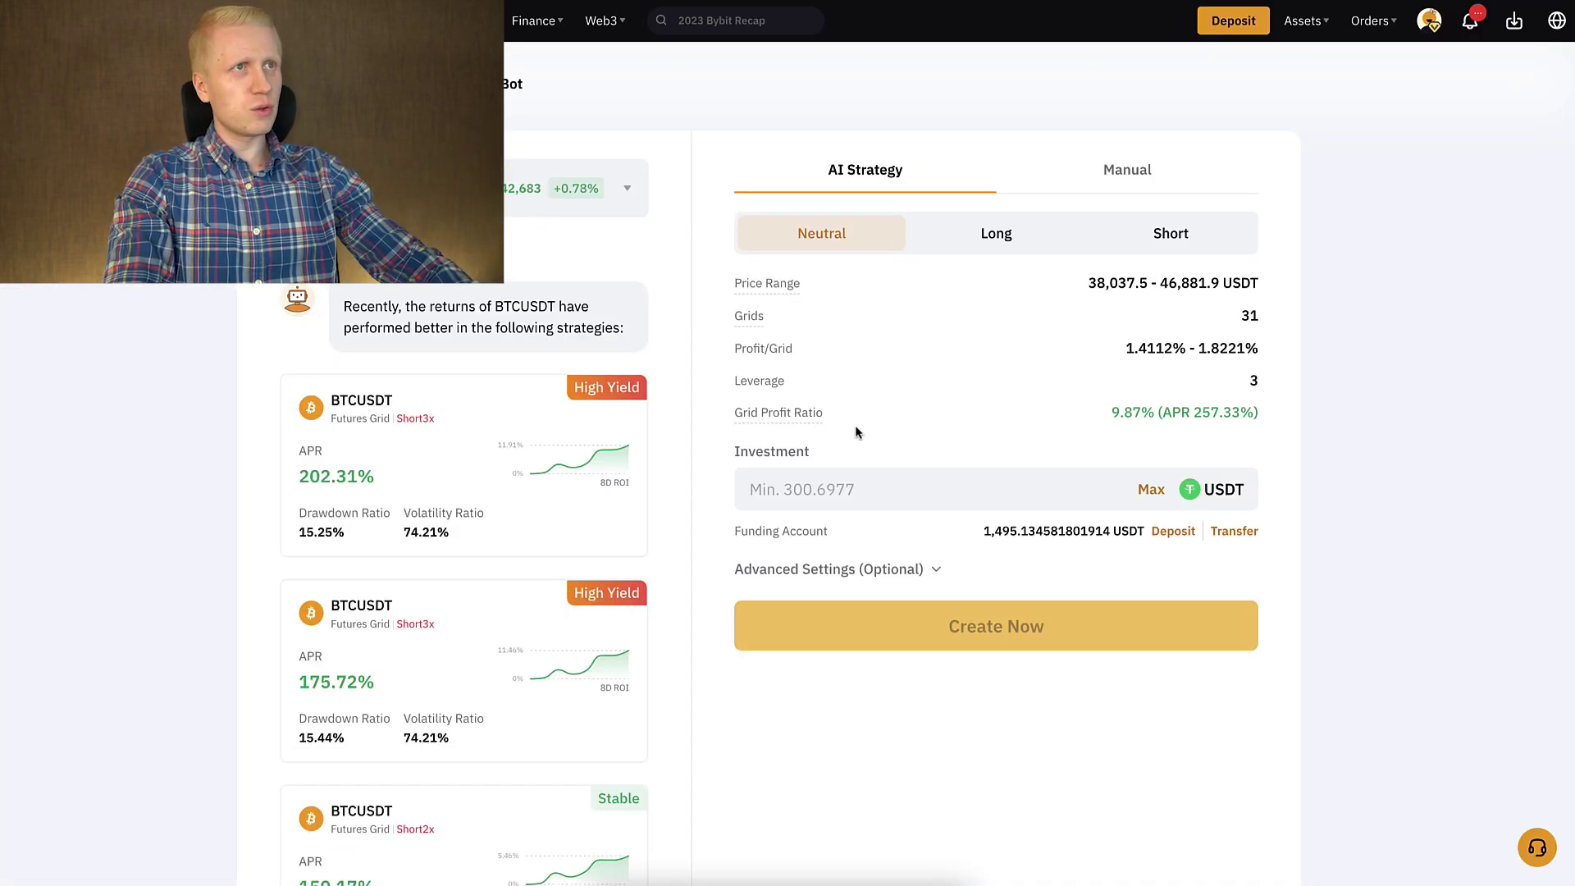
{"action": "left_click", "coordinate": [868, 493]}
{"action": "type", "text": "400"}
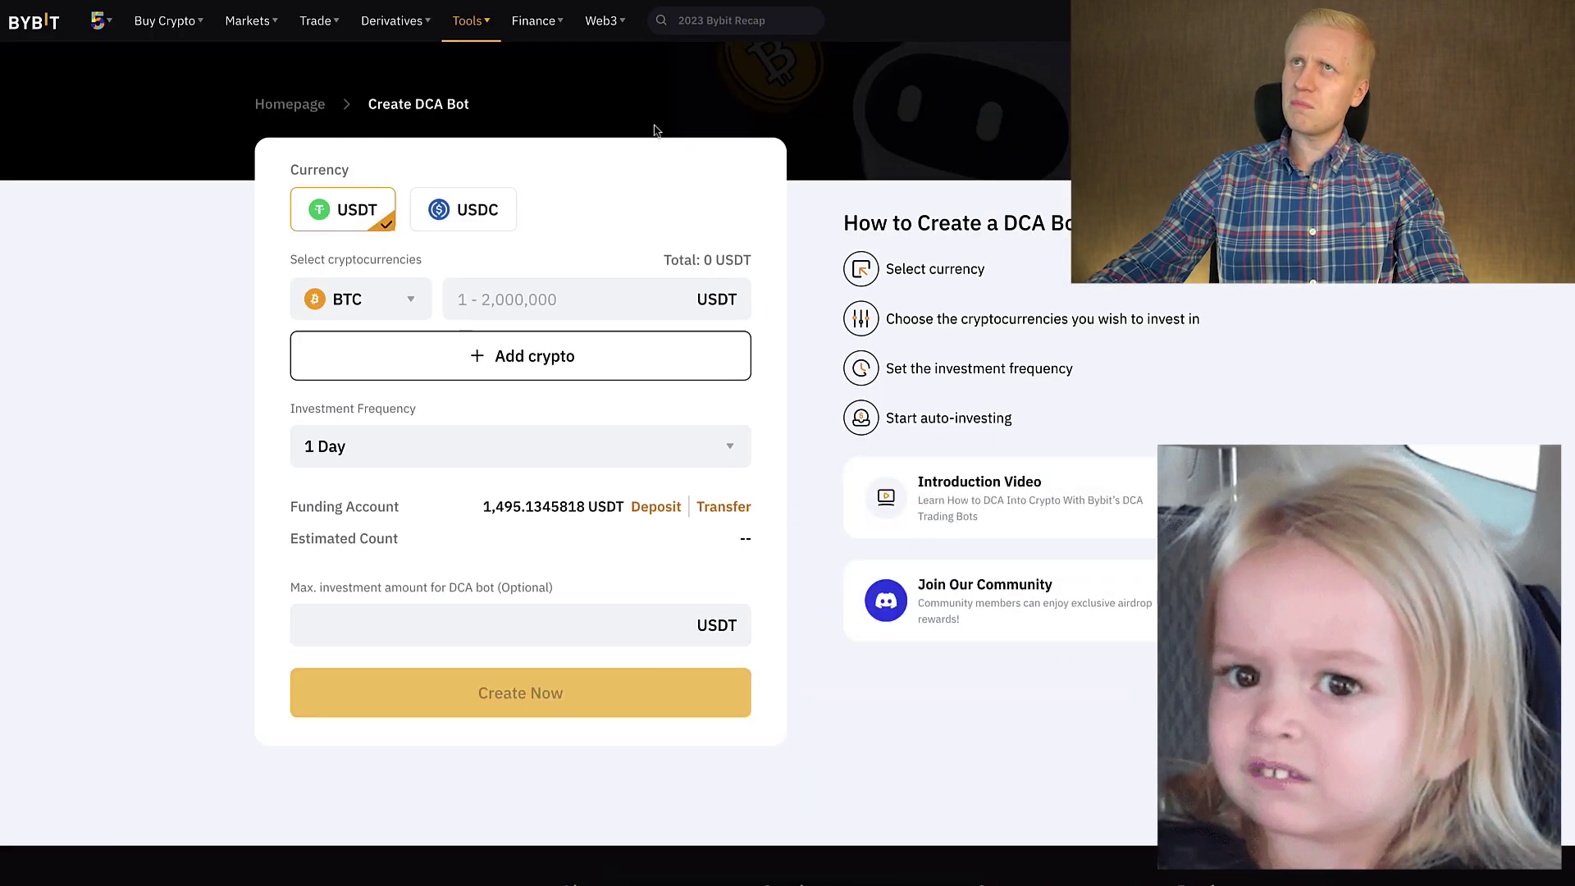
Open the Spot Grid bot creation form and browse the USDT trading pairs available for it.
{"action": "left_click", "coordinate": [461, 283]}
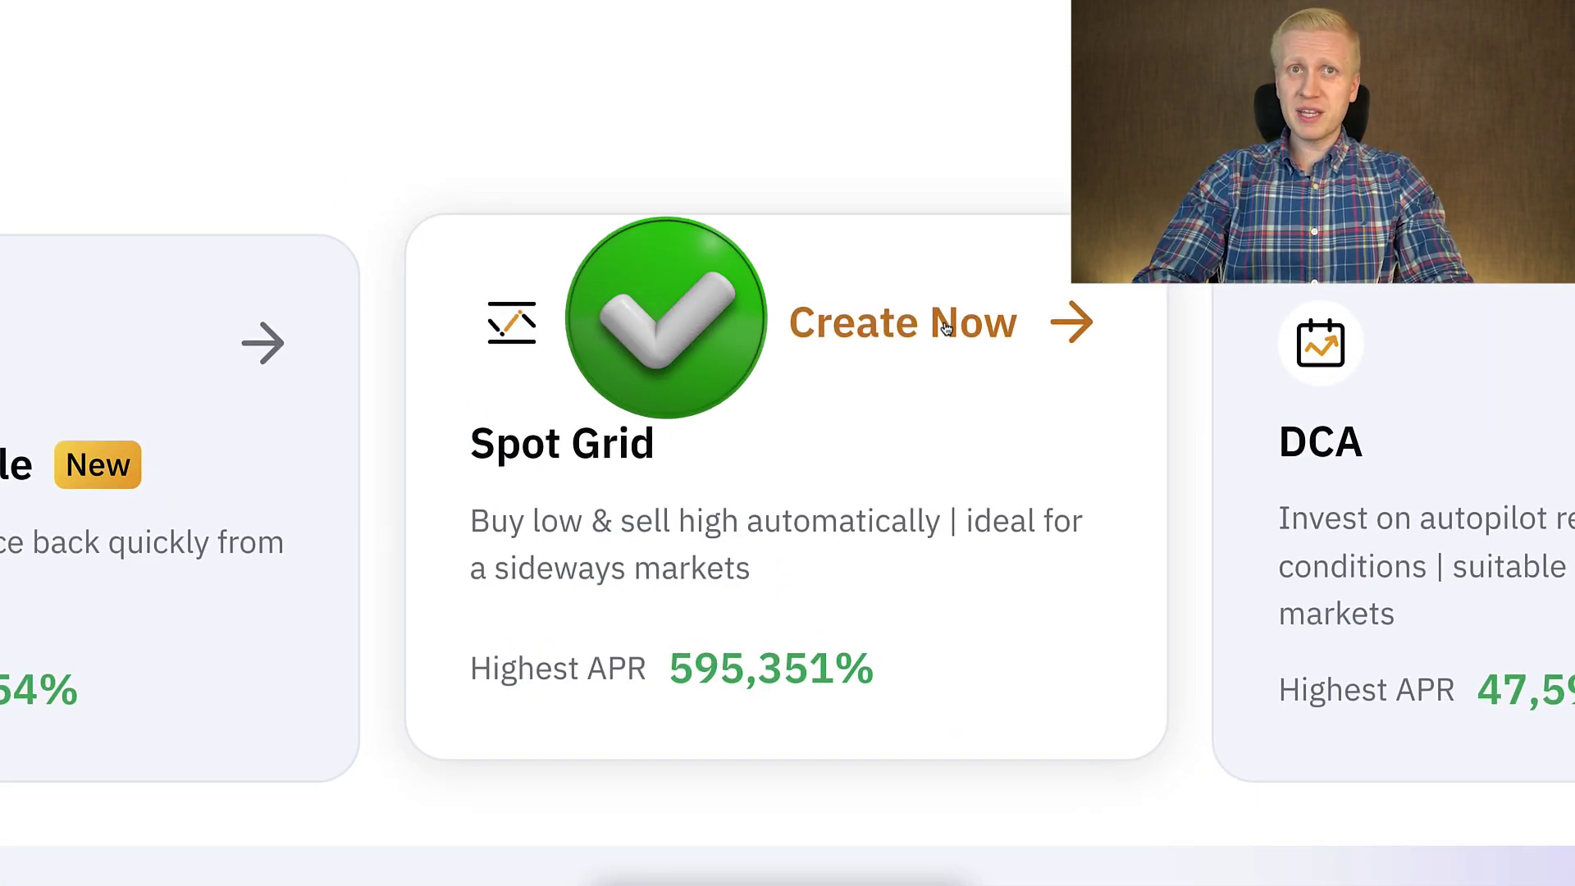
{"action": "left_click", "coordinate": [946, 328]}
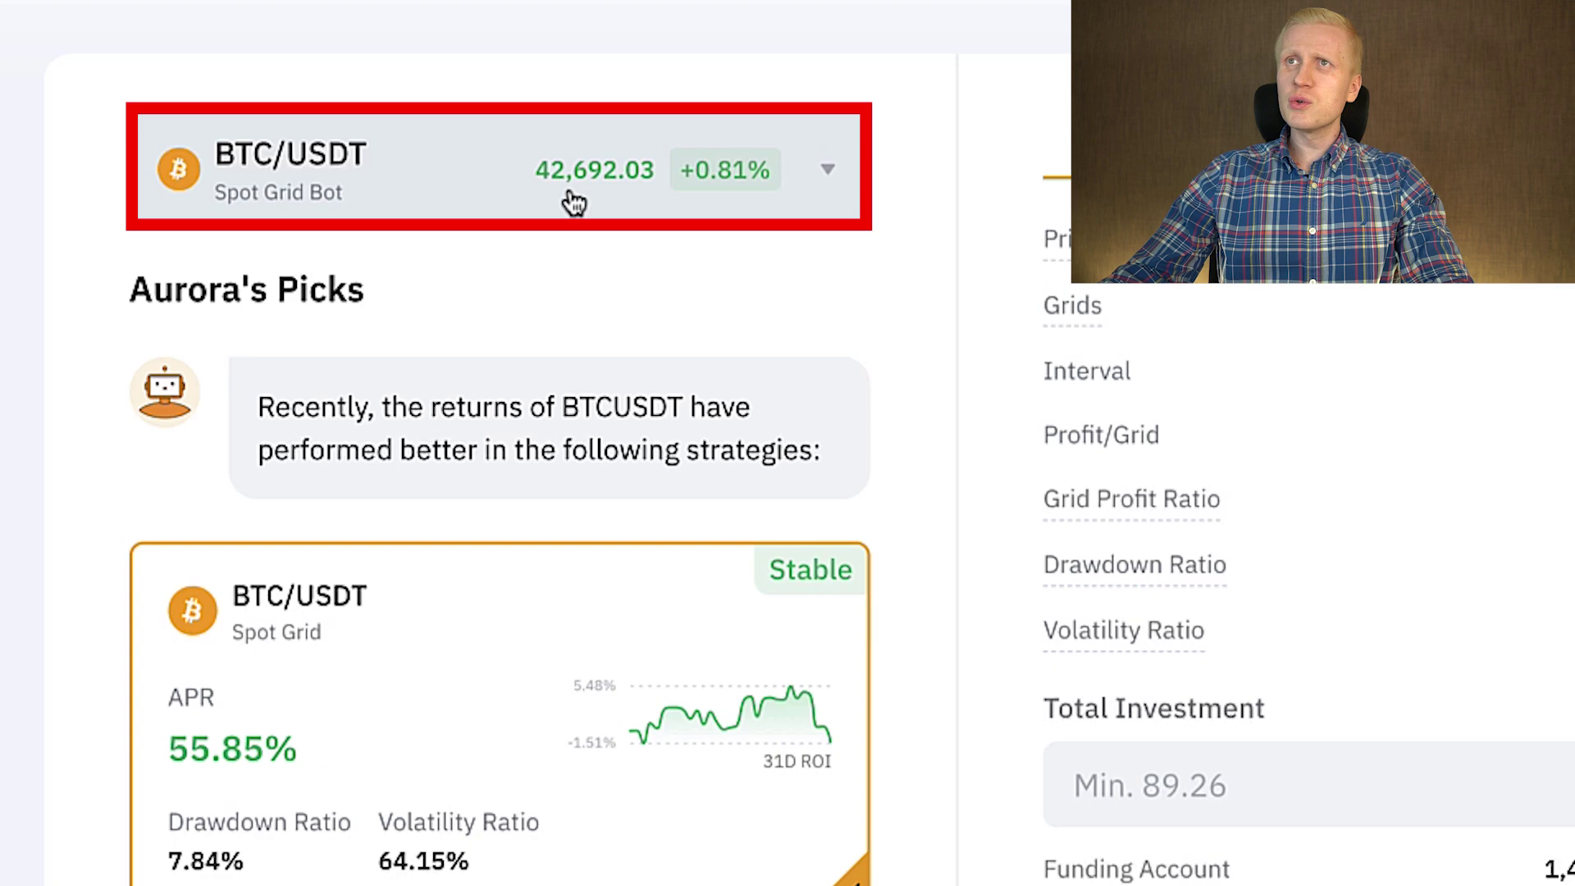
{"action": "left_click", "coordinate": [574, 201]}
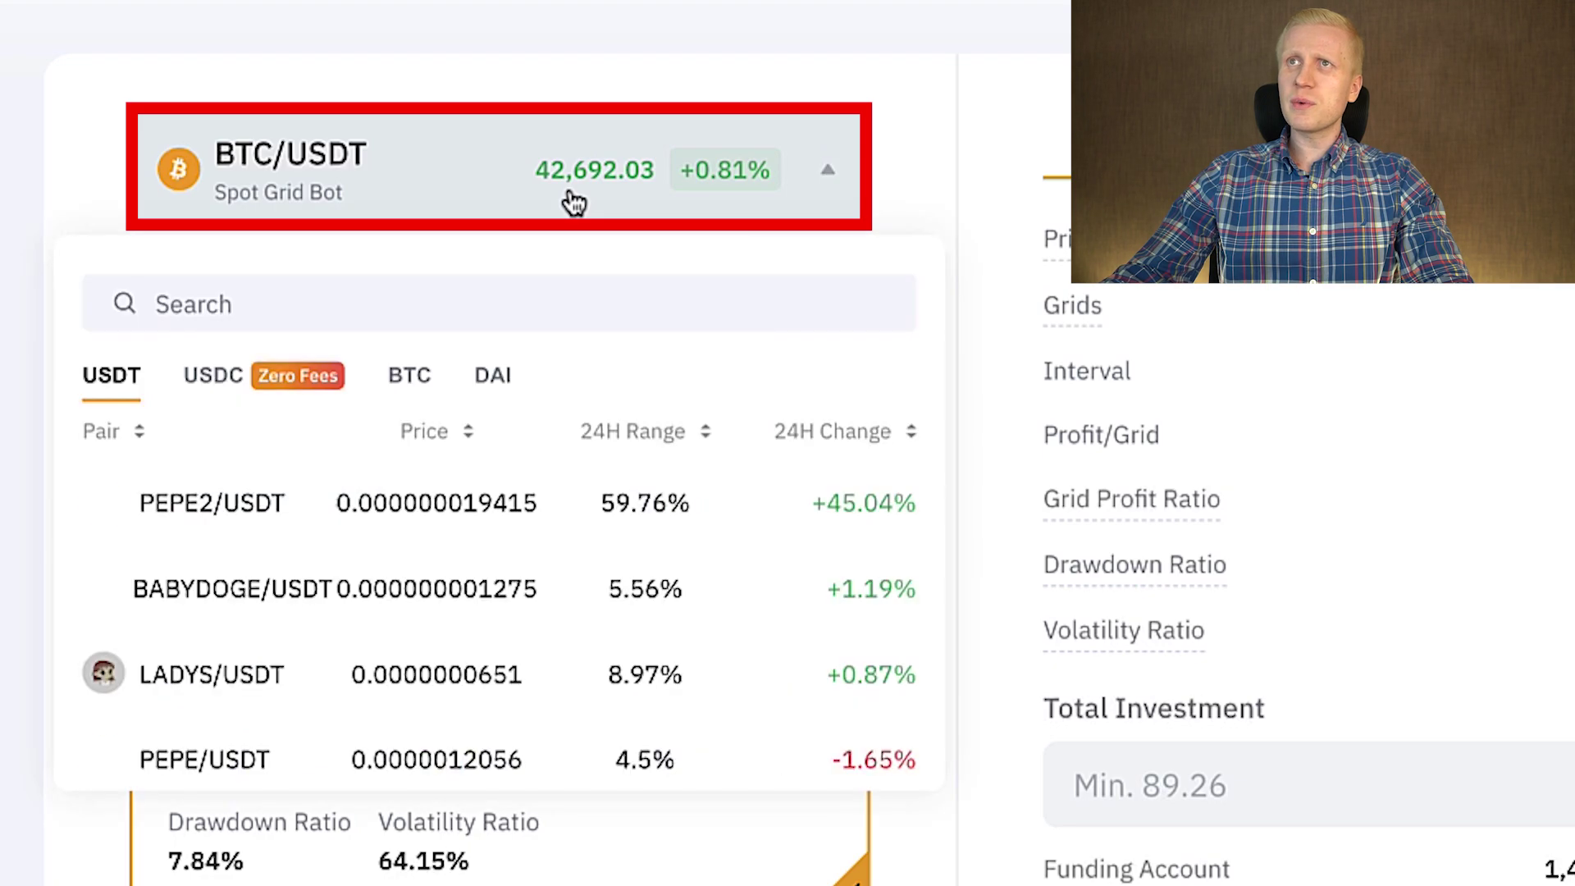
{"action": "left_click", "coordinate": [33, 168]}
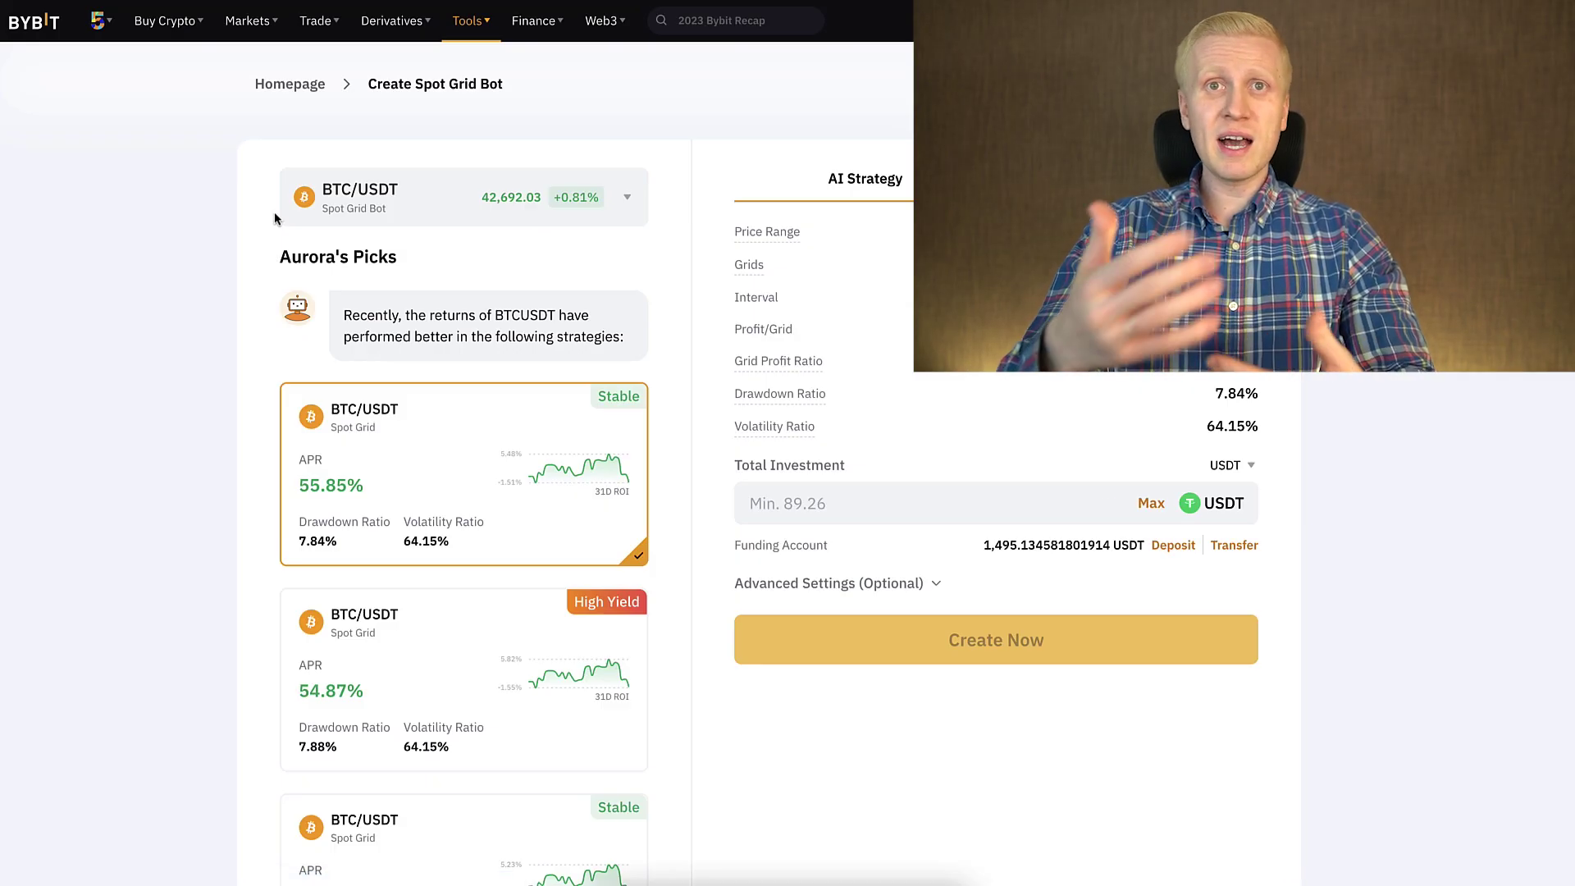
{"action": "left_click", "coordinate": [381, 215]}
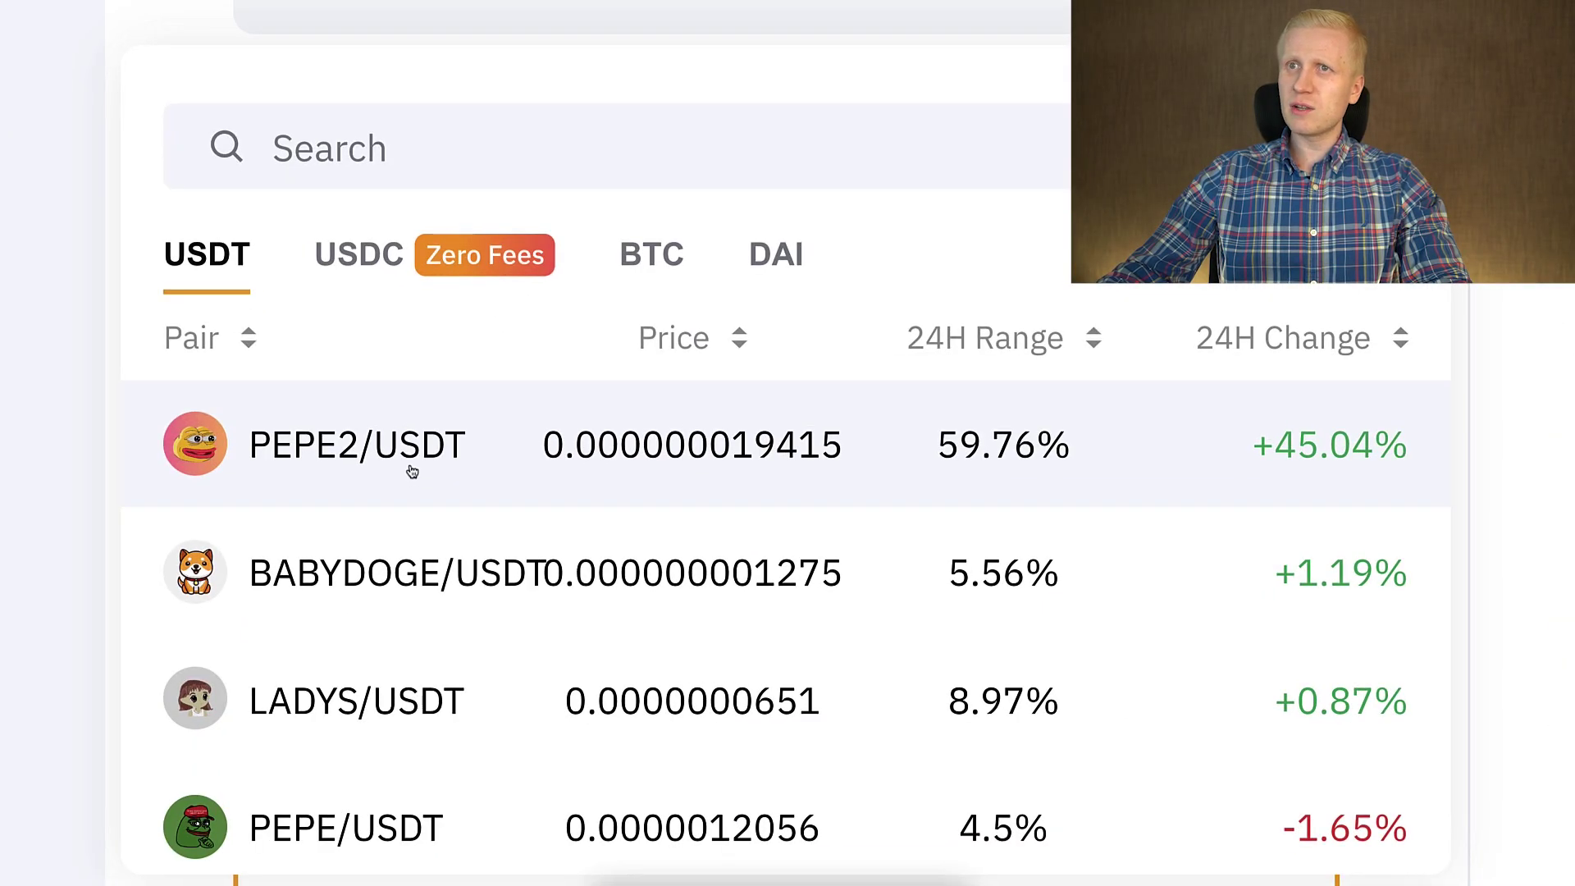
{"action": "scroll", "coordinate": [414, 498], "scroll_direction": "down", "scroll_amount": 5}
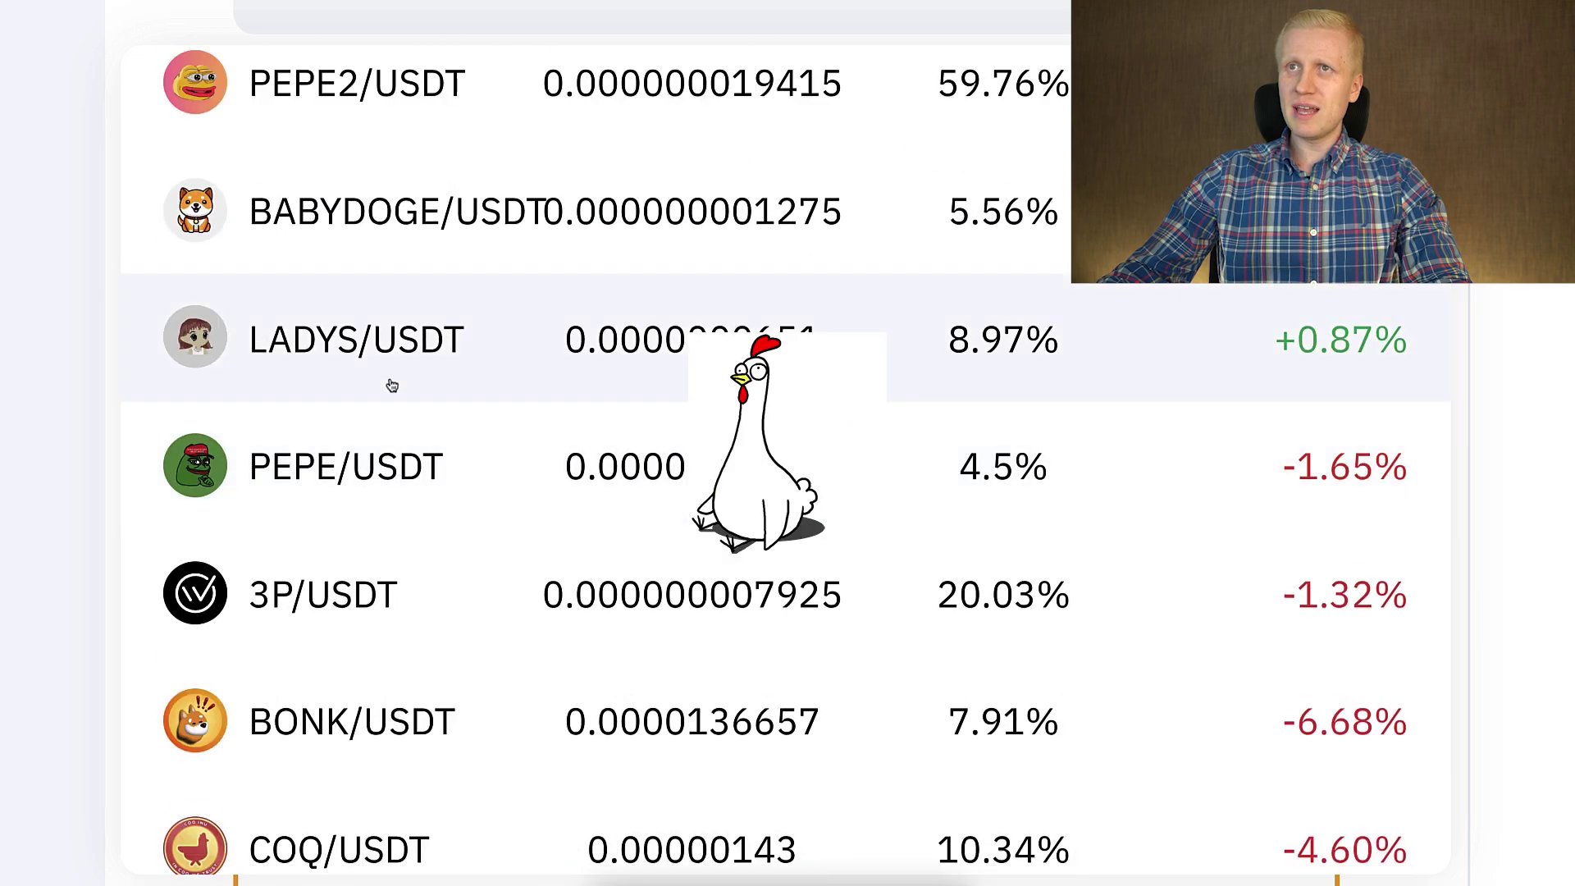
{"action": "scroll", "coordinate": [379, 451], "scroll_direction": "down", "scroll_amount": 15}
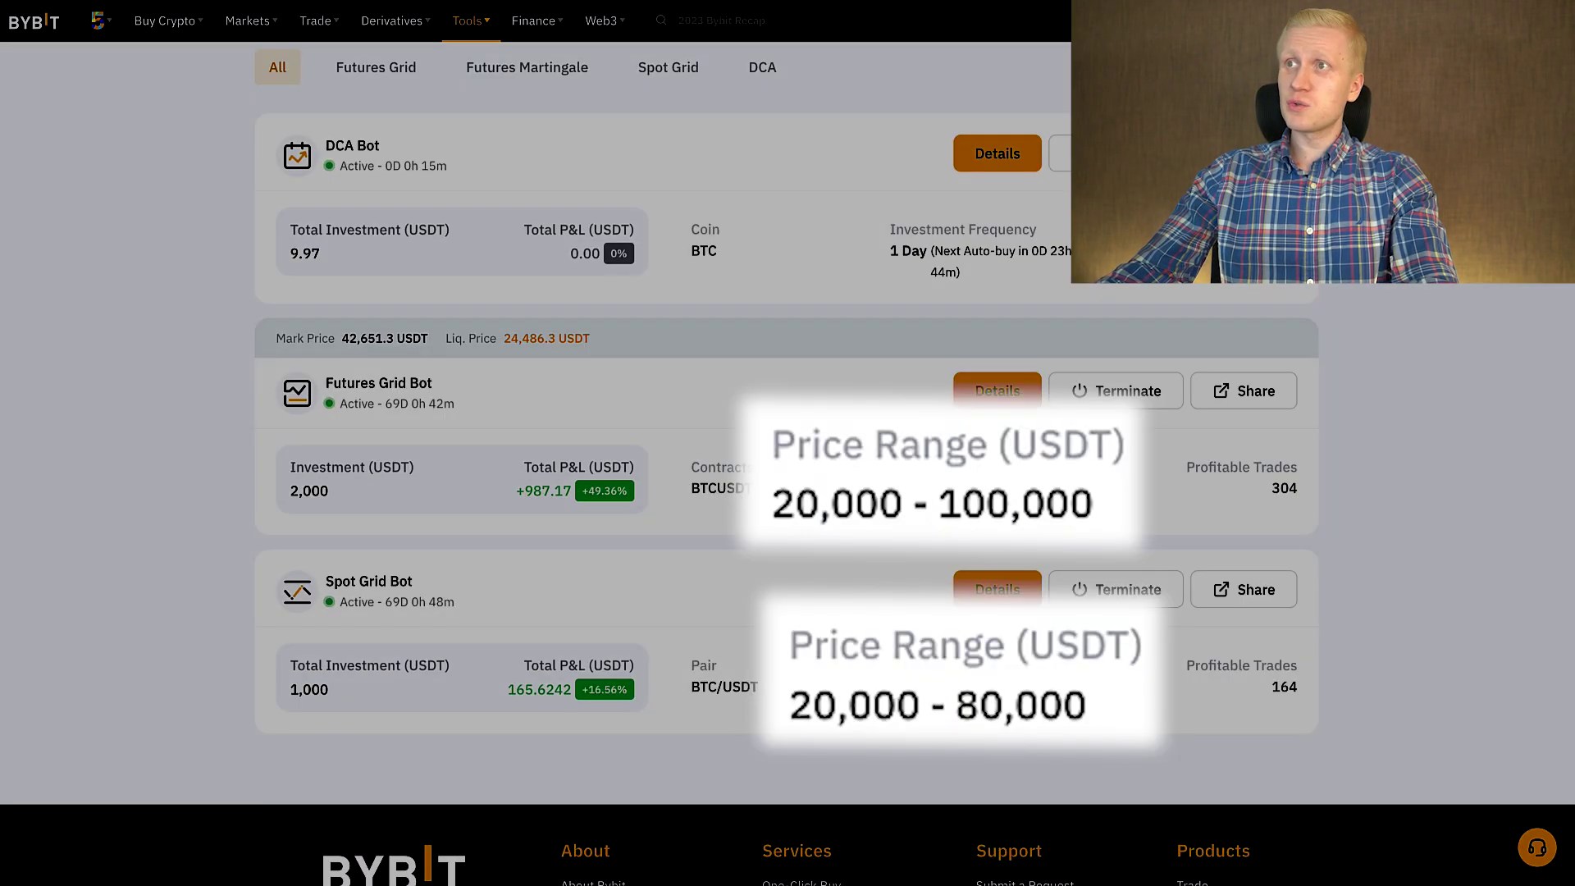
Compare the price ranges of the active Futures Grid and Spot Grid bots.
{"action": "left_click_drag", "start_coordinate": [808, 421], "coordinate": [1112, 594]}
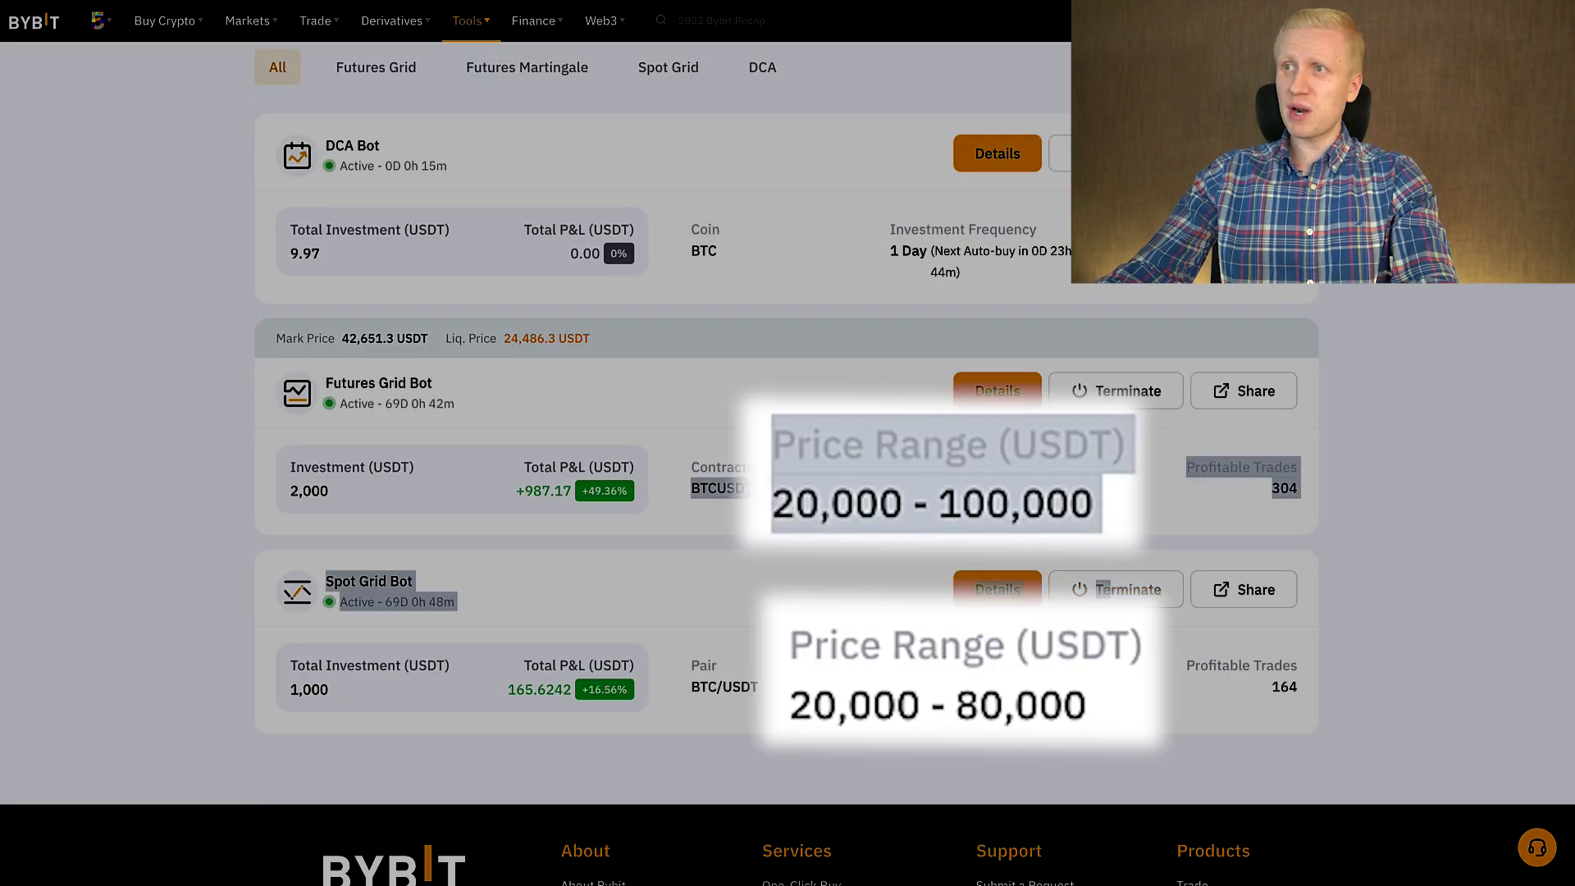
{"action": "left_click", "coordinate": [1025, 680]}
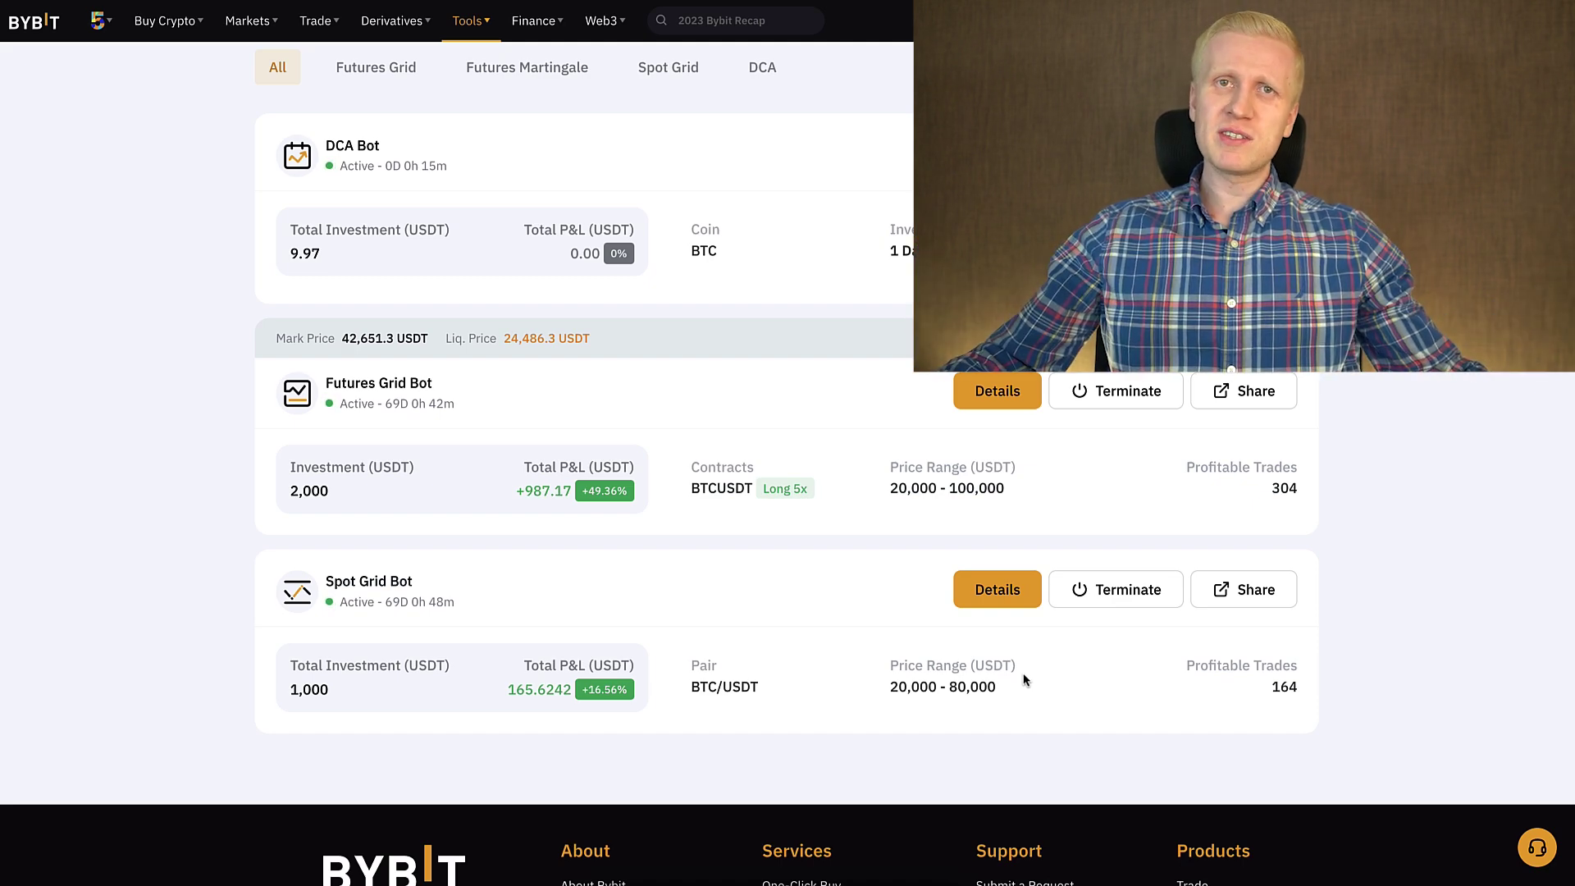